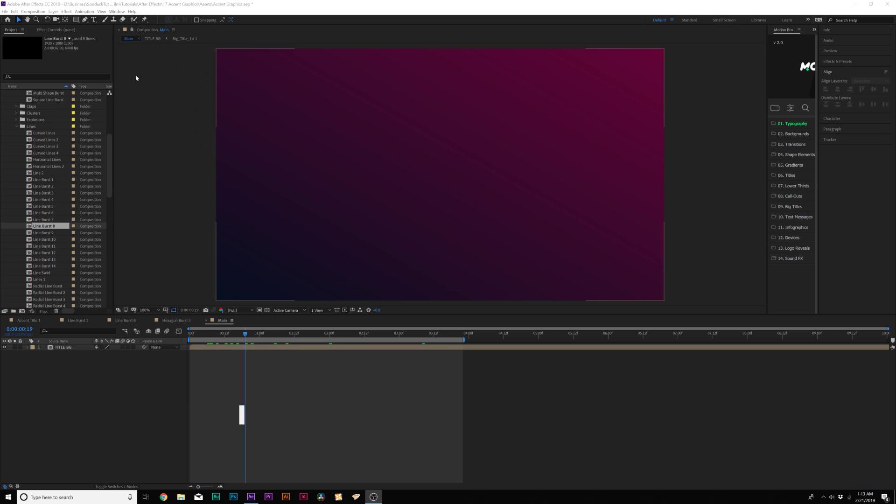
Draw a short vertical line with the Pen tool near the composition's centre, using no fill and a solid white stroke
{"action": "left_click", "coordinate": [85, 20]}
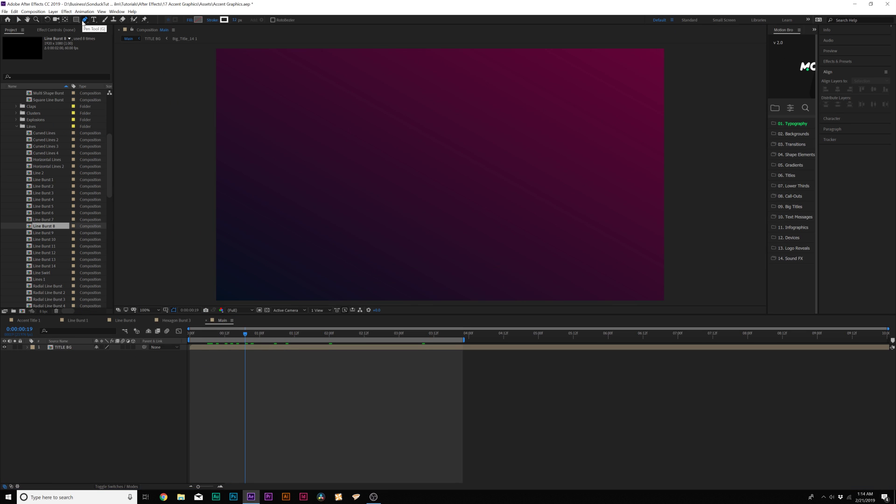
{"action": "left_click", "coordinate": [453, 189]}
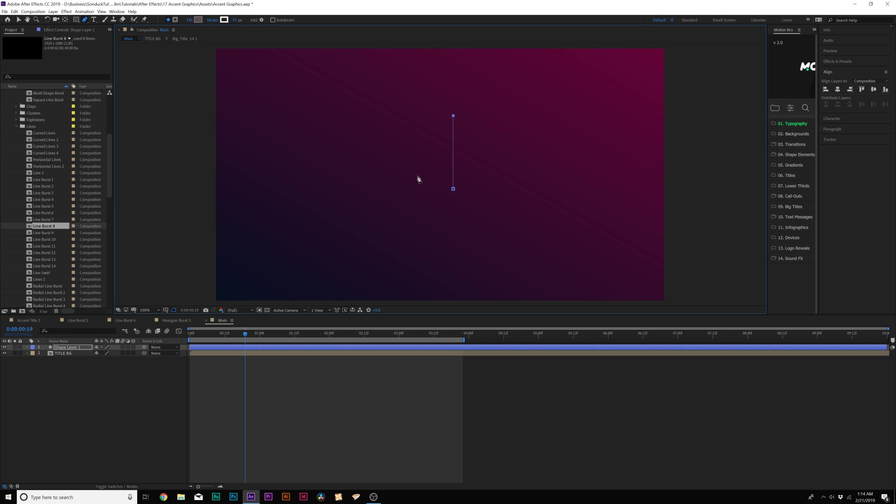
{"action": "left_click", "coordinate": [188, 20]}
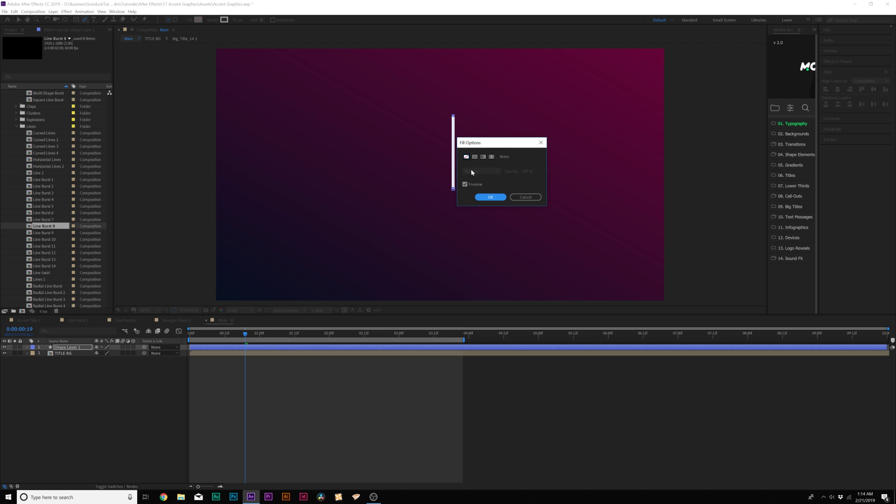
{"action": "left_click", "coordinate": [490, 196]}
{"action": "left_click", "coordinate": [212, 20]}
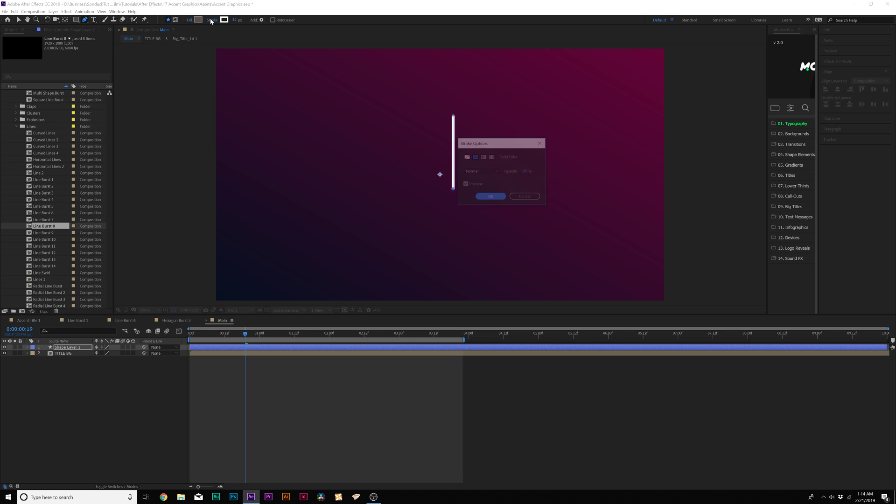
{"action": "left_click", "coordinate": [490, 197]}
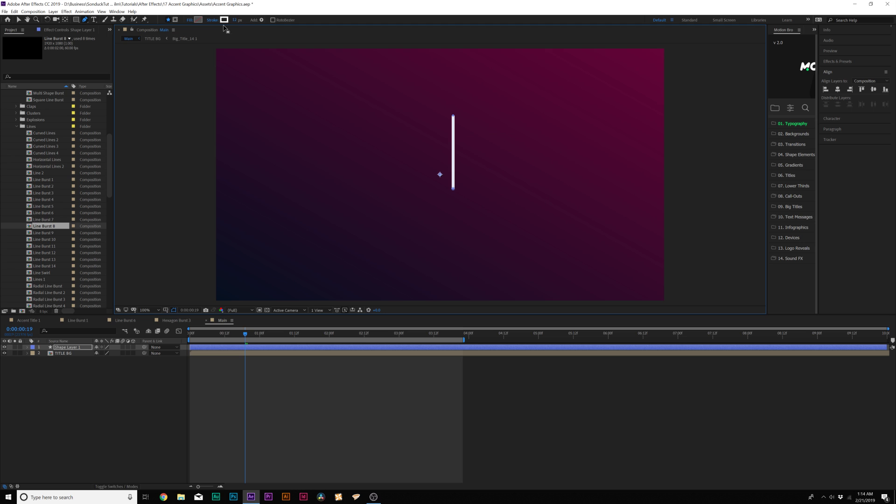
Add a Trim Paths operator to the line's shape layer
{"action": "left_click", "coordinate": [26, 347]}
{"action": "left_click", "coordinate": [137, 354]}
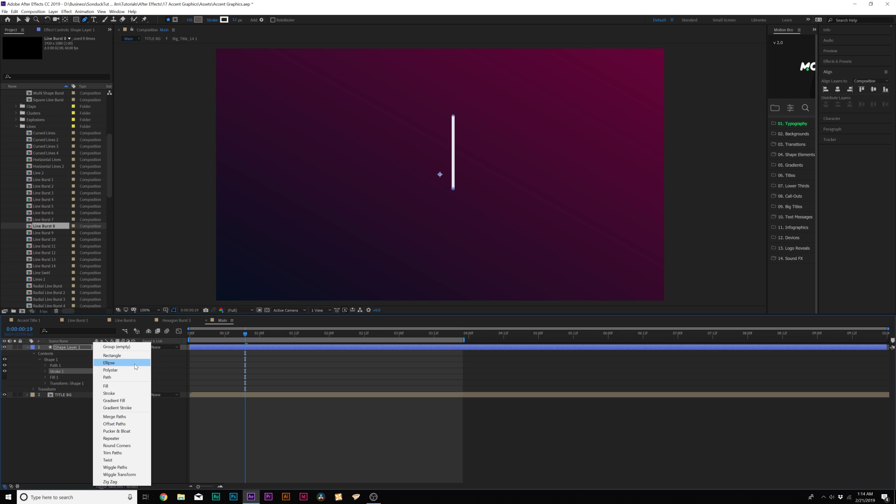
{"action": "left_click", "coordinate": [115, 454]}
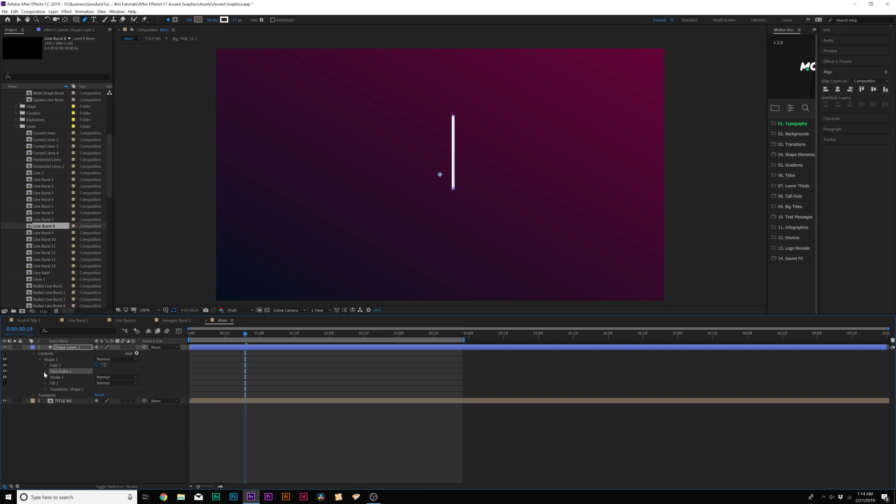
Keyframe the Trim Paths End value from 0% at 0:00:00:00 to 100% at 0:00:00:20
{"action": "left_click", "coordinate": [45, 371]}
{"action": "key", "text": "Home"}
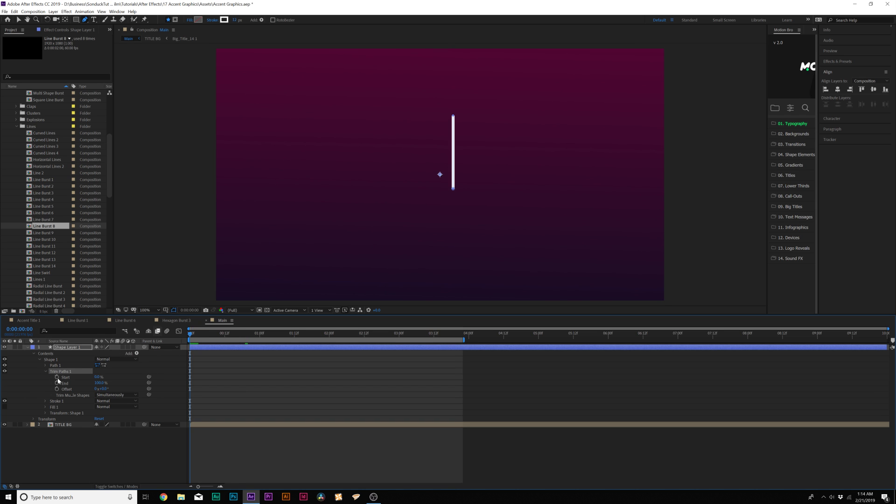
{"action": "left_click_drag", "start_coordinate": [99, 387], "coordinate": [94, 385]}
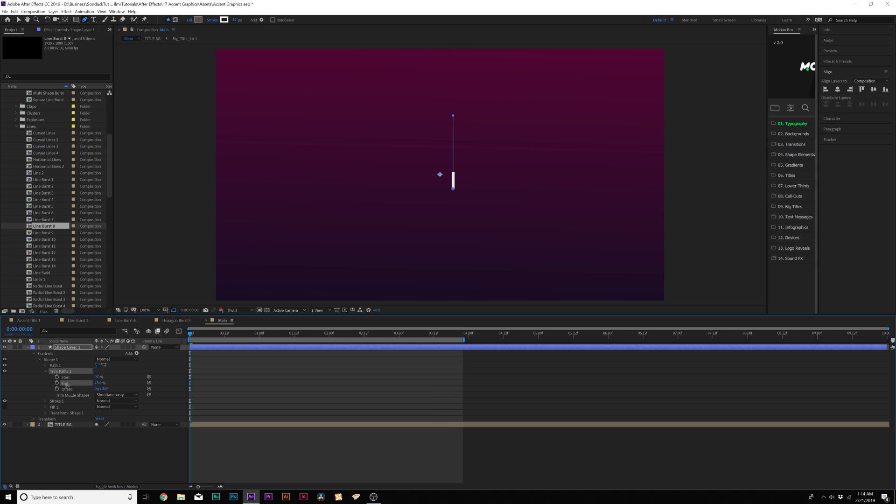
{"action": "left_click_drag", "start_coordinate": [201, 335], "coordinate": [250, 346]}
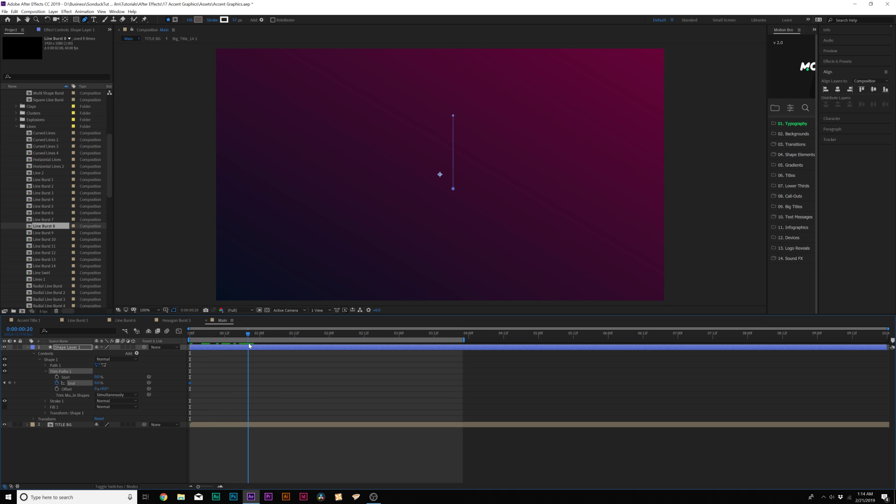
{"action": "left_click_drag", "start_coordinate": [97, 383], "coordinate": [117, 384]}
Keyframe the Trim Paths Start value from 0% at 0:00:00:07 to 100% at 0:00:01:02, and preview the line animation
{"action": "left_click_drag", "start_coordinate": [190, 334], "coordinate": [210, 334]}
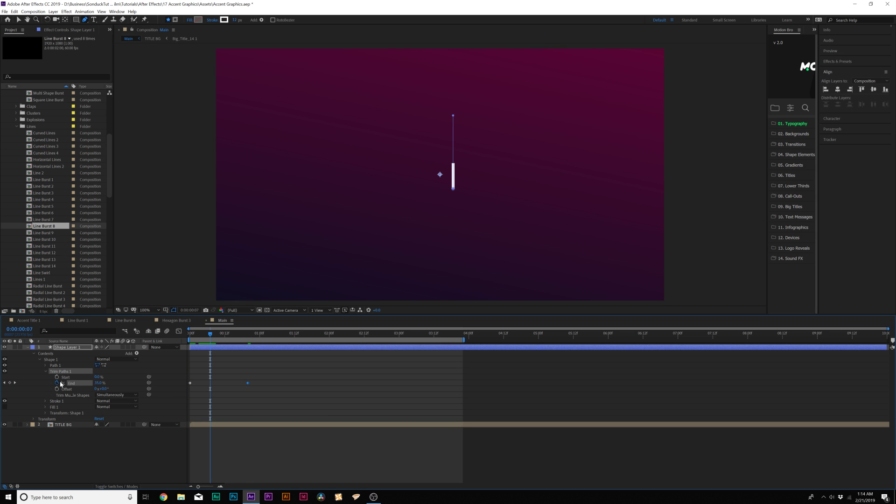
{"action": "left_click", "coordinate": [56, 377]}
{"action": "left_click_drag", "start_coordinate": [227, 335], "coordinate": [266, 338]}
{"action": "left_click", "coordinate": [102, 377]}
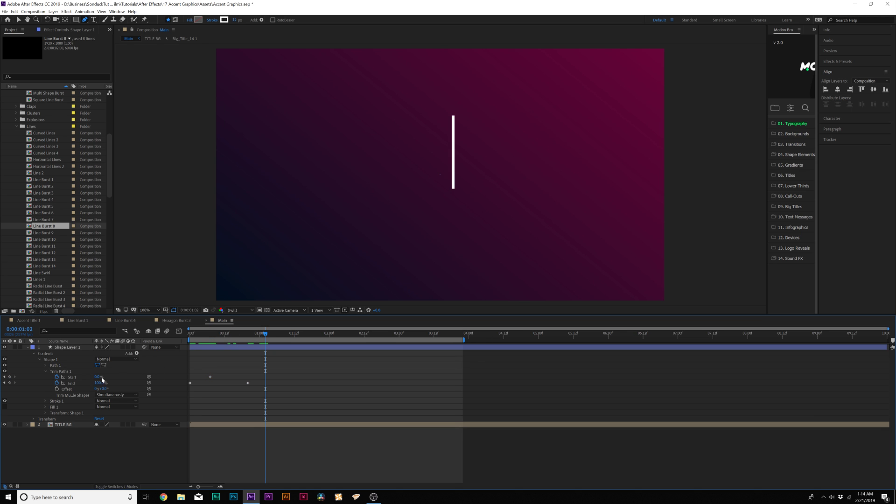
{"action": "left_click_drag", "start_coordinate": [100, 376], "coordinate": [284, 377]}
{"action": "left_click", "coordinate": [258, 458]}
{"action": "left_click_drag", "start_coordinate": [265, 336], "coordinate": [186, 342]}
{"action": "key", "text": "space"}
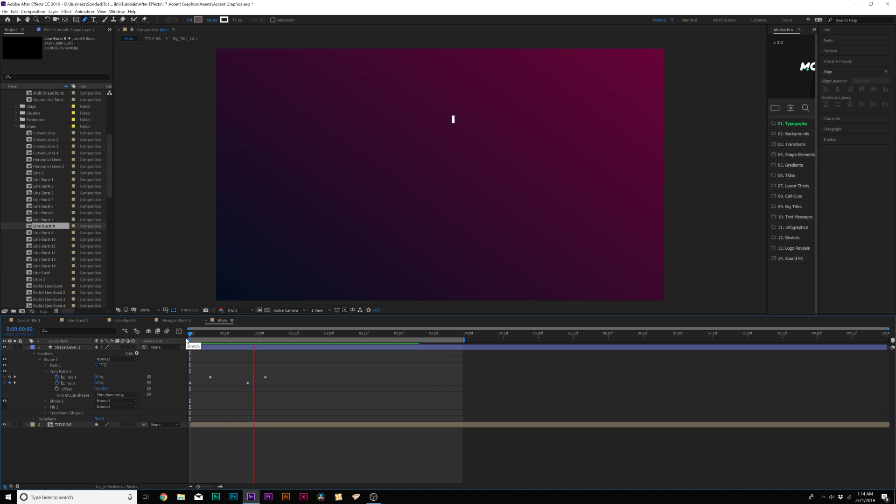
{"action": "key", "text": "space"}
Delay both Start keyframes so the last falls at 0:00:01:09, and apply Easy Ease to all Start and End keyframes
{"action": "left_click_drag", "start_coordinate": [280, 374], "coordinate": [232, 379]}
{"action": "key", "text": "space"}
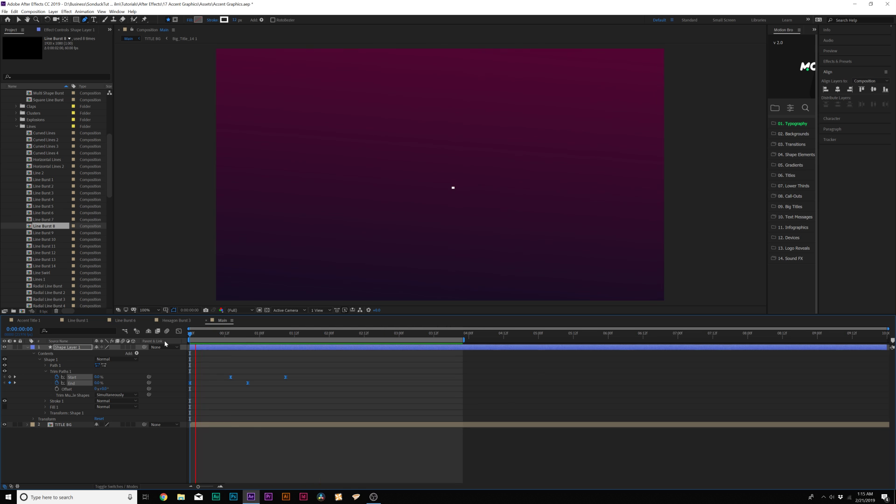
{"action": "key", "text": "space"}
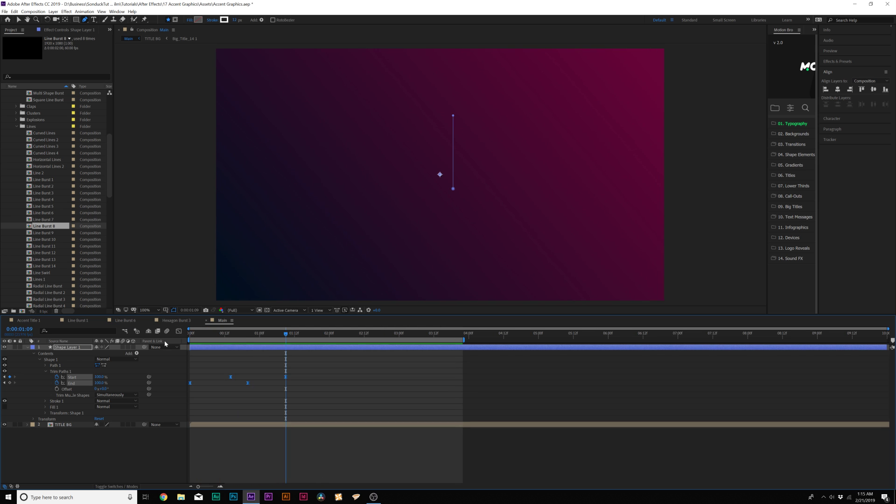
{"action": "key", "text": "j"}
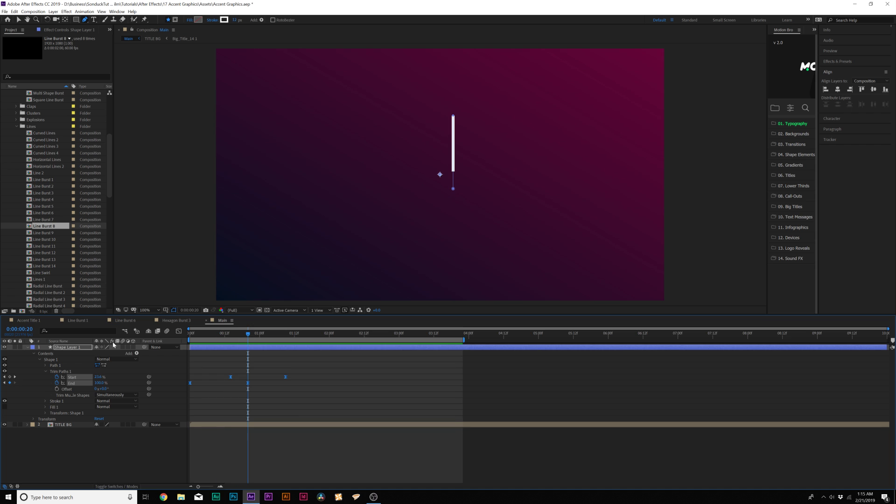
Turn on the Title/Action Safe guides for the composition
{"action": "left_click", "coordinate": [65, 348]}
{"action": "left_click", "coordinate": [166, 310]}
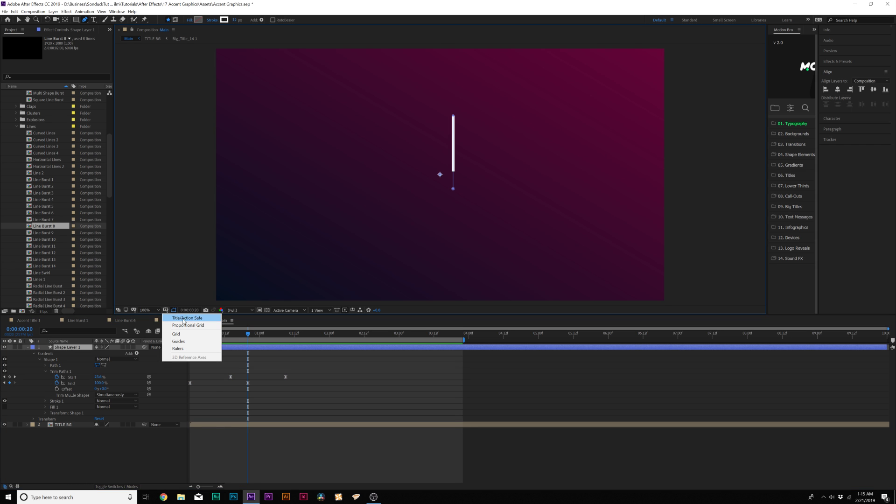
{"action": "left_click", "coordinate": [183, 319]}
Nudge the line layer left and up so it sits horizontally centred, slightly above the composition's centre mark
{"action": "key", "text": "period"}
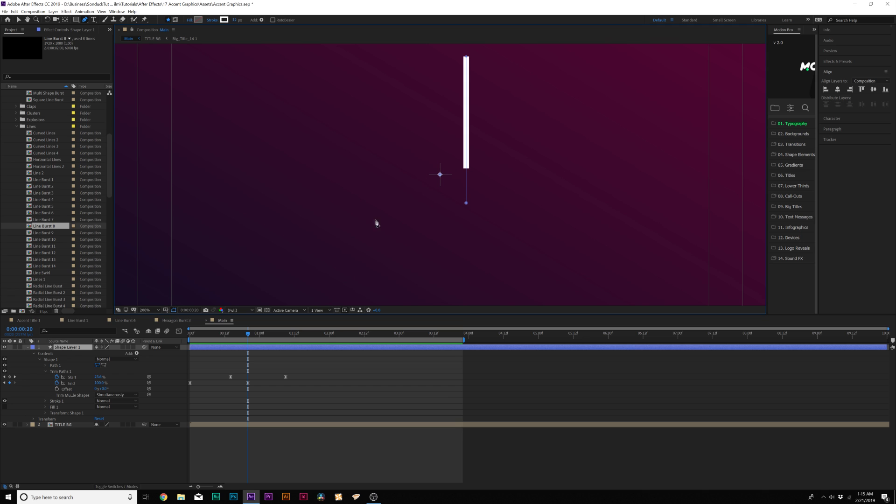
{"action": "left_click", "coordinate": [19, 19]}
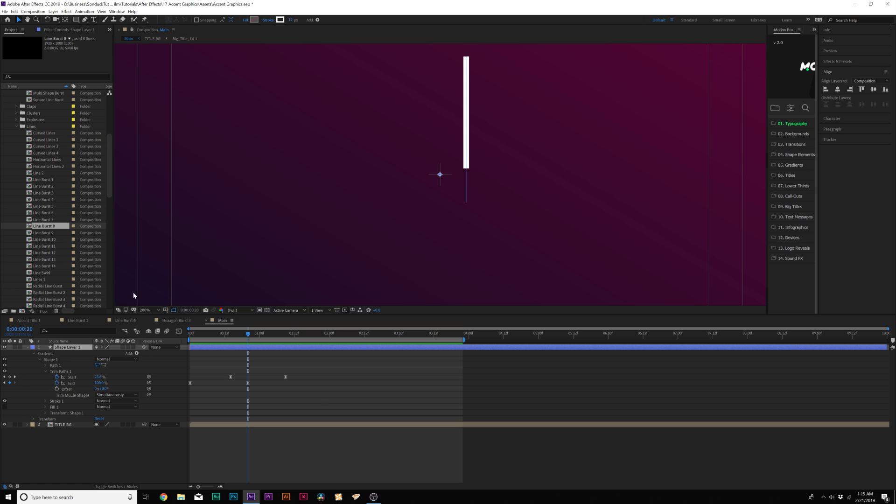
{"action": "left_click", "coordinate": [77, 348]}
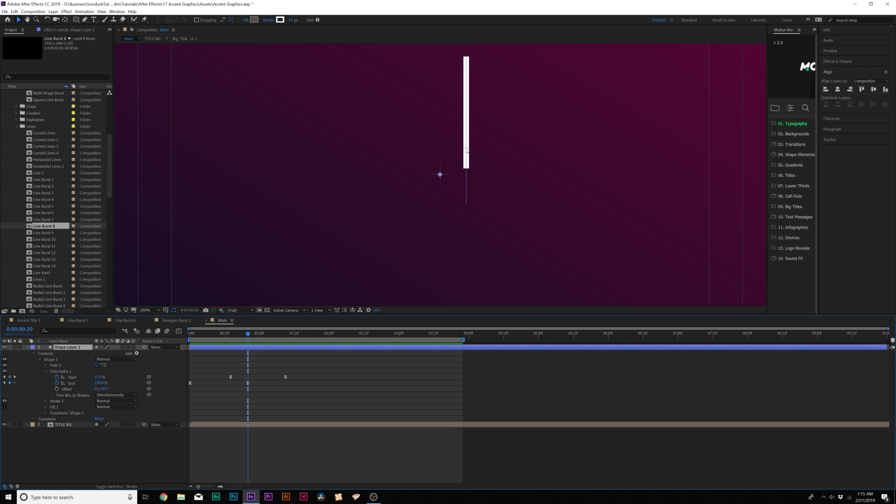
{"action": "left_click", "coordinate": [80, 347]}
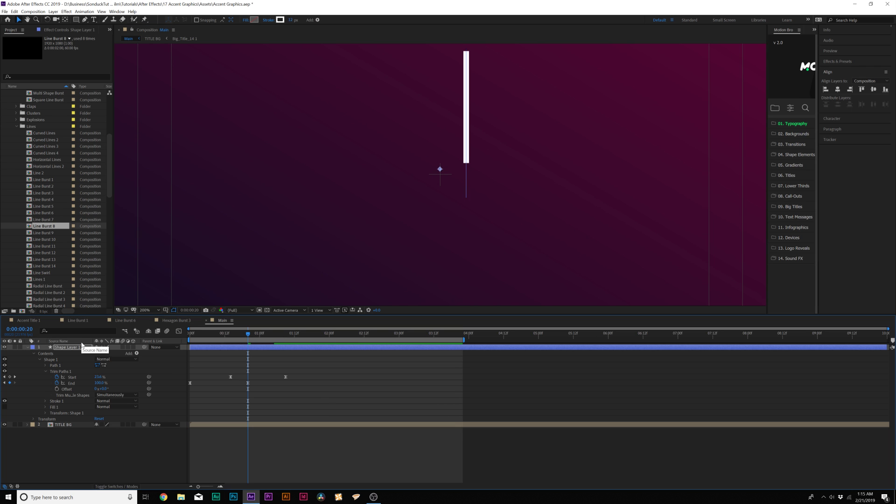
{"action": "key", "text": "Left"}
{"action": "key", "text": "Left"}
{"action": "key", "text": "Left"}
{"action": "key", "text": "Left"}
{"action": "key", "text": "Left"}
{"action": "key", "text": "Left"}
{"action": "key", "text": "Left"}
{"action": "key", "text": "Left"}
{"action": "key", "text": "Left"}
{"action": "key", "text": "Left"}
{"action": "key", "text": "Left"}
{"action": "key", "text": "Left"}
{"action": "key", "text": "Left"}
{"action": "key", "text": "Left"}
{"action": "key", "text": "Left"}
{"action": "key", "text": "Left"}
{"action": "key", "text": "Left"}
{"action": "key", "text": "Left"}
{"action": "key", "text": "Left"}
{"action": "key", "text": "Left"}
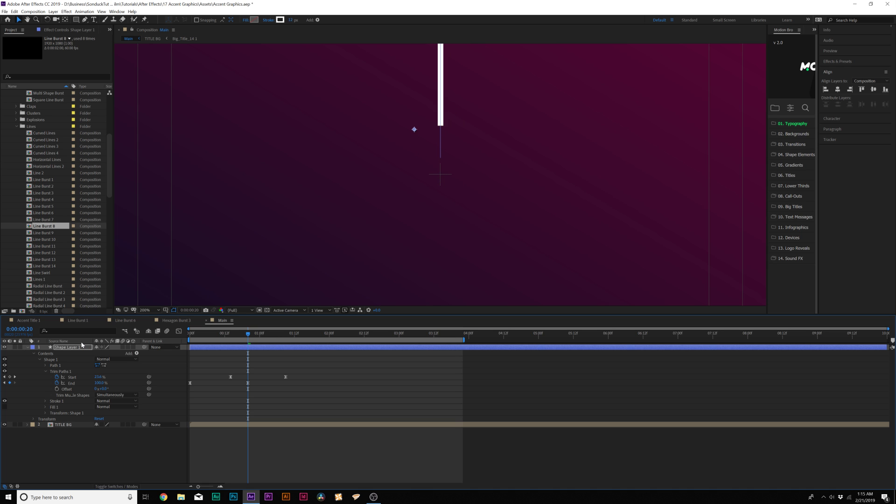
Move the line layer's anchor point onto the centre mark of the composition
{"action": "left_click", "coordinate": [65, 20]}
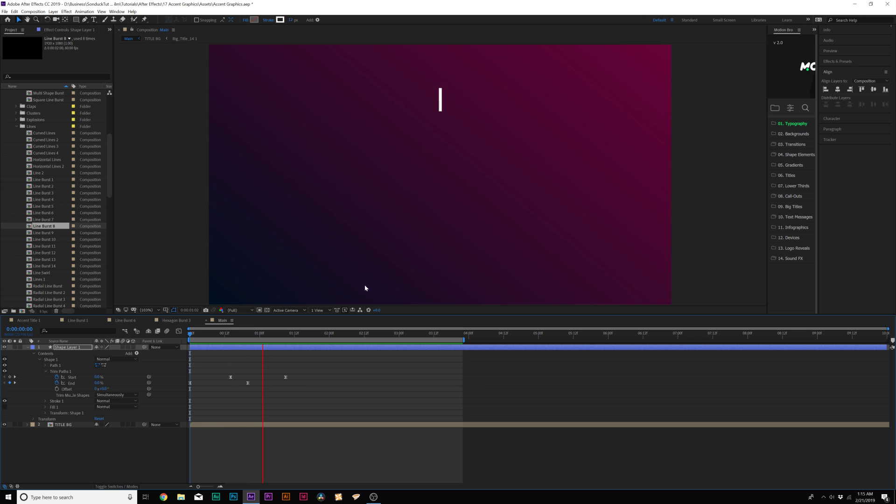
{"action": "key", "text": "space"}
{"action": "left_click_drag", "start_coordinate": [219, 335], "coordinate": [245, 334]}
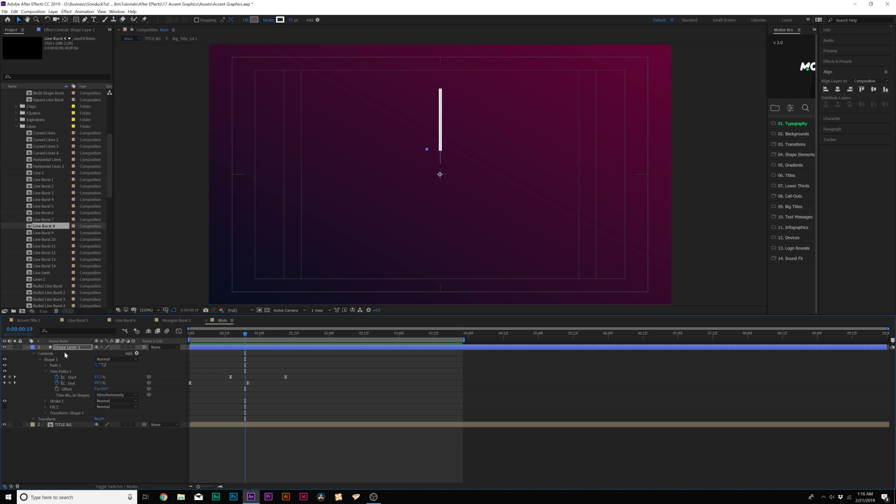
Duplicate the line layer and rotate the copy to 90° around the composition's centre
{"action": "key", "text": "u"}
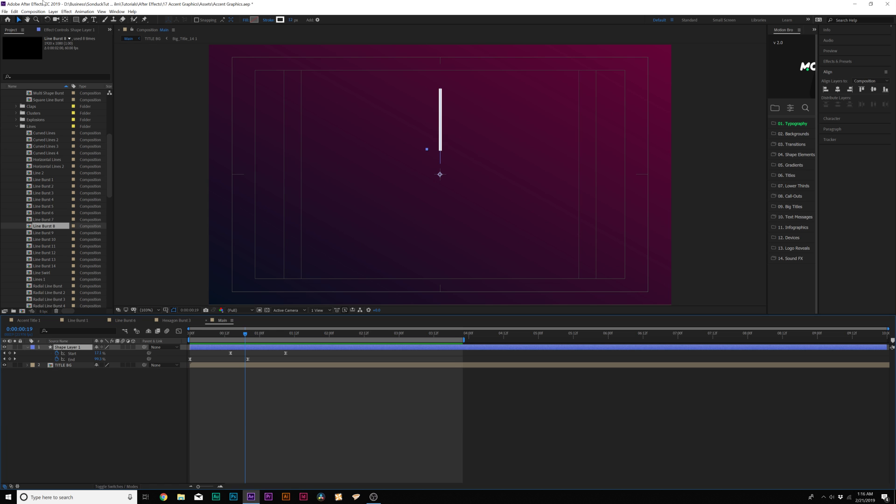
{"action": "left_click", "coordinate": [15, 12]}
{"action": "left_click", "coordinate": [28, 95]}
{"action": "key", "text": "alt+shift+r"}
{"action": "left_click_drag", "start_coordinate": [102, 355], "coordinate": [143, 363]}
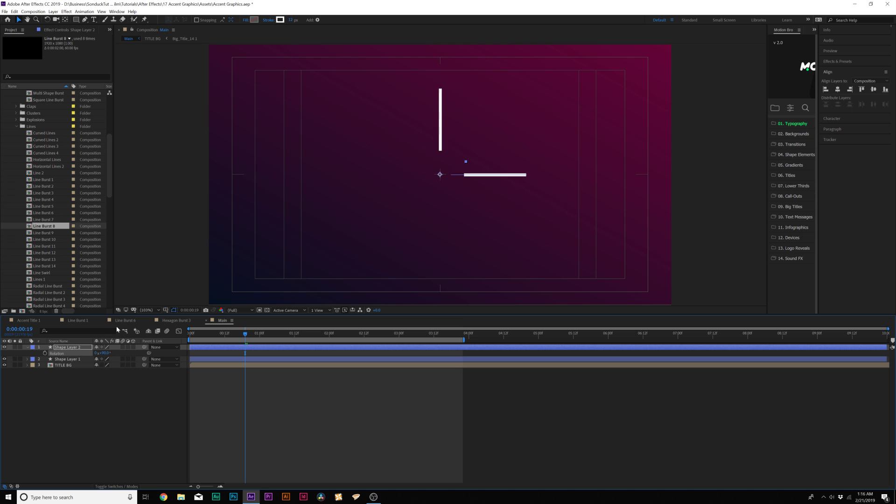
Duplicate both line layers, rotate the copies to 180° and 270° to form a cross, and preview the animation
{"action": "left_click", "coordinate": [62, 362]}
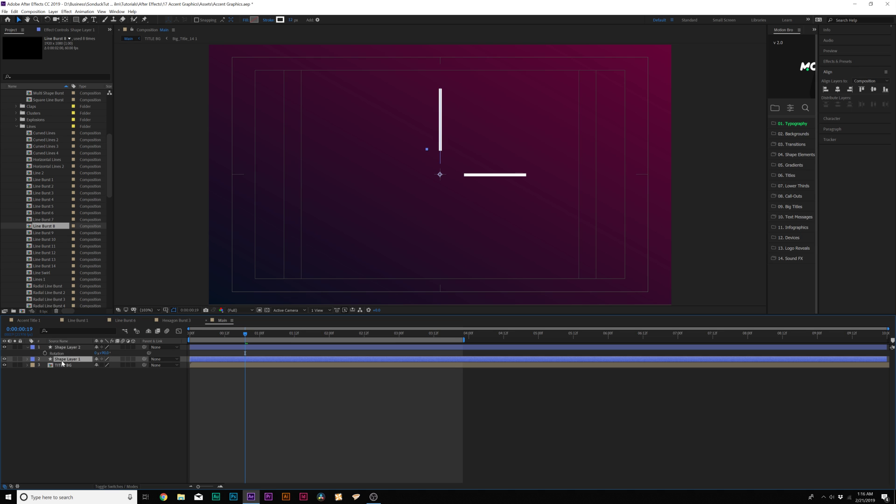
{"action": "left_click", "coordinate": [64, 348], "text": "shift"}
{"action": "key", "text": "ctrl+d"}
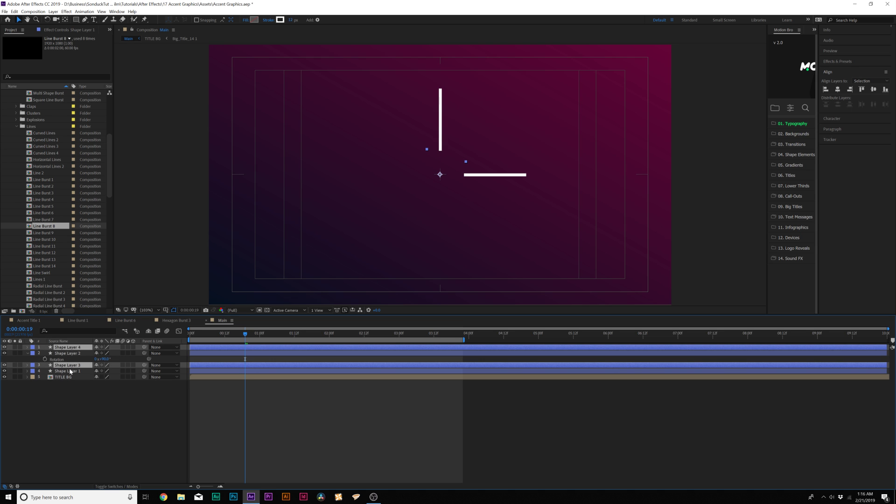
{"action": "left_click_drag", "start_coordinate": [70, 367], "coordinate": [180, 365]}
{"action": "key", "text": "r"}
{"action": "key", "text": "space"}
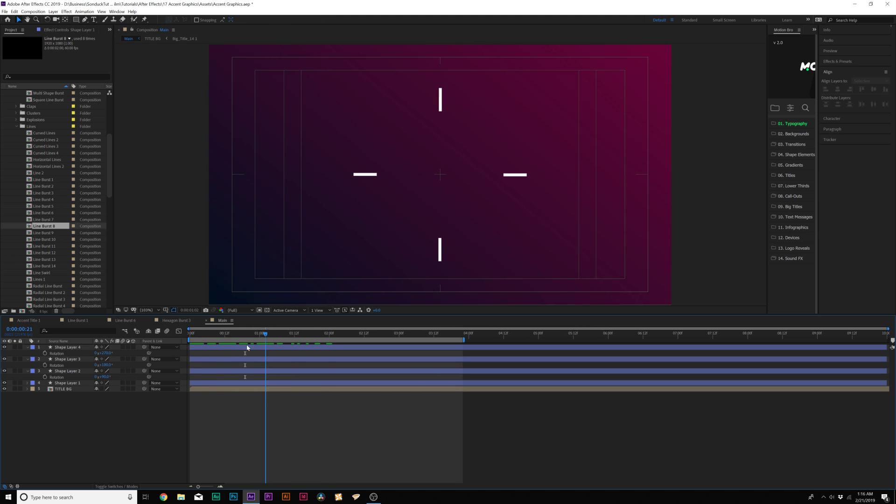
Duplicate all four line layers and rotate the copies by a further 45° to fill the diagonals
{"action": "key", "text": "u"}
{"action": "left_click", "coordinate": [77, 348]}
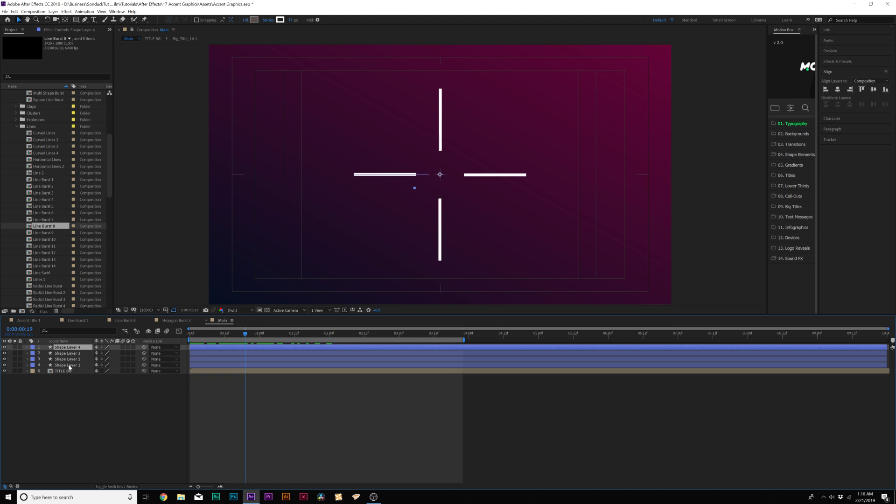
{"action": "left_click", "coordinate": [70, 365], "text": "shift"}
{"action": "key", "text": "ctrl+d"}
{"action": "left_click_drag", "start_coordinate": [71, 359], "coordinate": [124, 354]}
{"action": "key", "text": "r"}
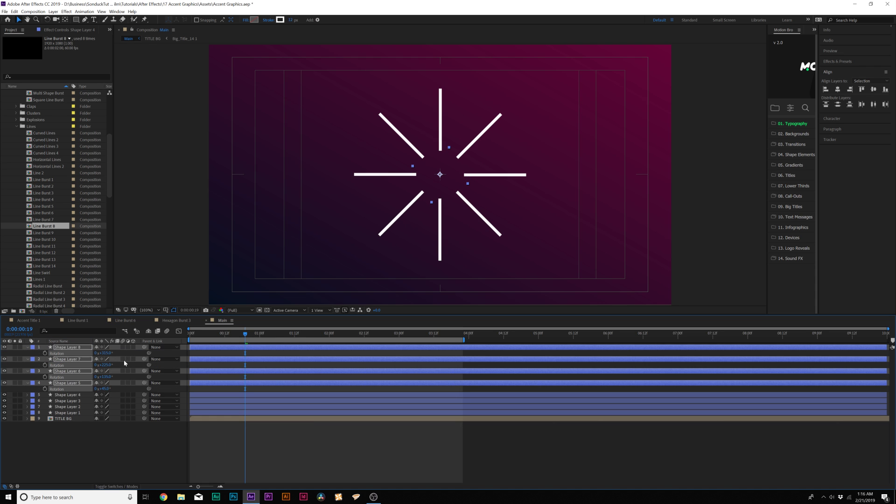
Shift the four diagonal line layers about 3 frames later in time and change their stroke colour to teal green
{"action": "left_click_drag", "start_coordinate": [203, 350], "coordinate": [212, 351]}
{"action": "left_click", "coordinate": [280, 19]}
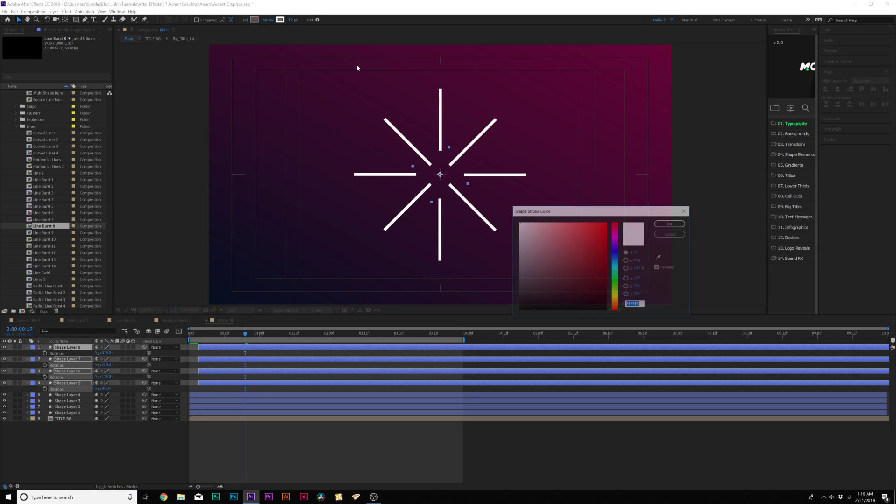
{"action": "left_click", "coordinate": [616, 275]}
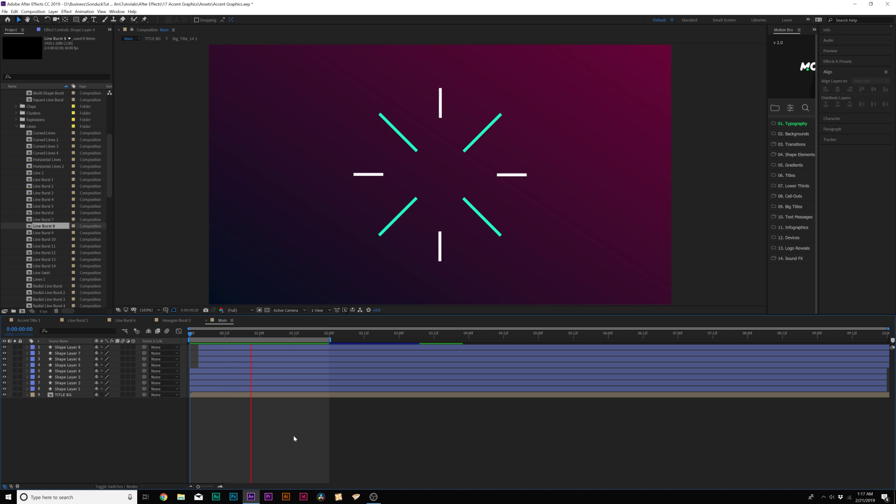
{"action": "key", "text": "space"}
Compress the Trim Paths keyframes on all eight shape layers closer together to speed up the burst
{"action": "key", "text": "u"}
{"action": "left_click_drag", "start_coordinate": [292, 351], "coordinate": [220, 485]}
{"action": "left_click_drag", "start_coordinate": [235, 397], "coordinate": [221, 398]}
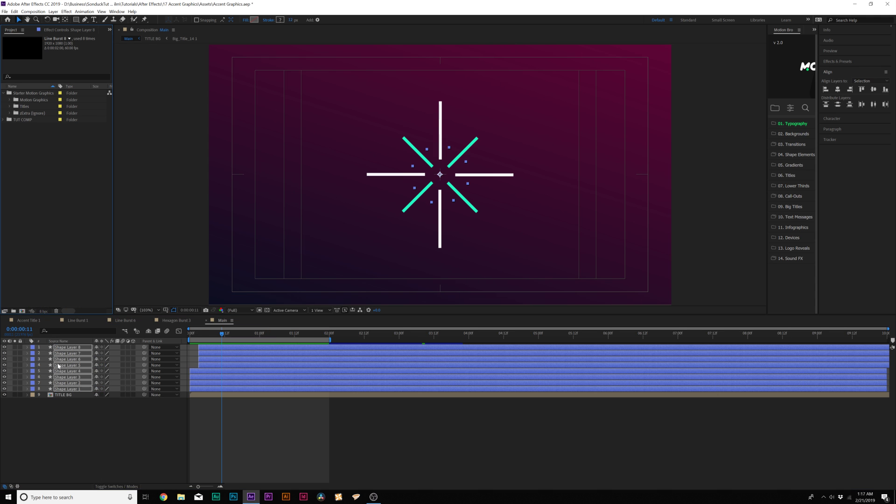
Pre-compose all eight line shape layers into a composition named Line Burst
{"action": "left_click", "coordinate": [64, 389]}
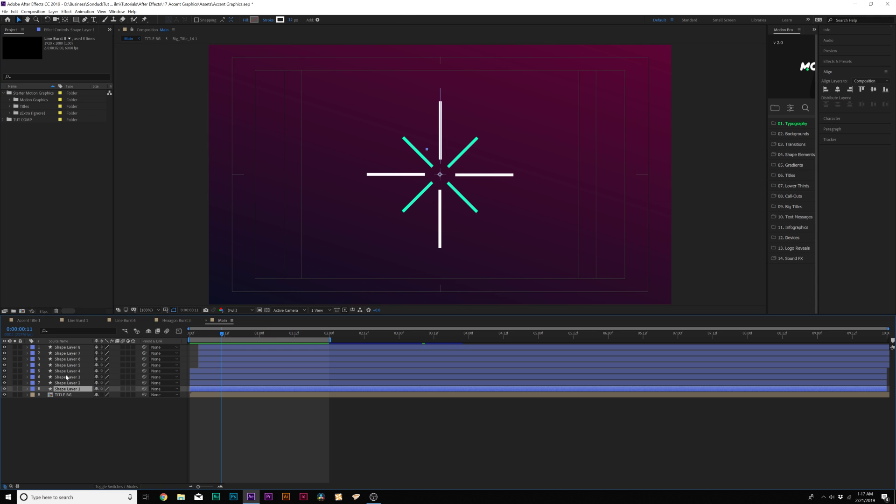
{"action": "left_click", "coordinate": [65, 348], "text": "shift"}
{"action": "left_click", "coordinate": [52, 11]}
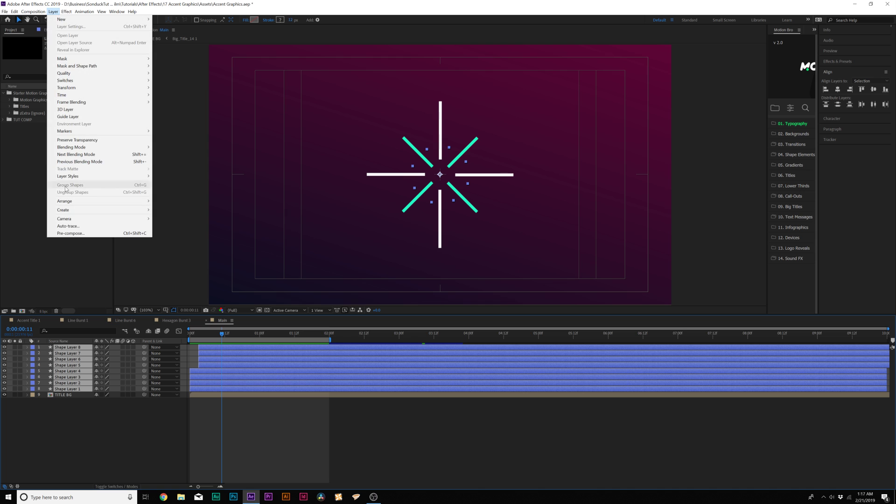
{"action": "left_click", "coordinate": [75, 232]}
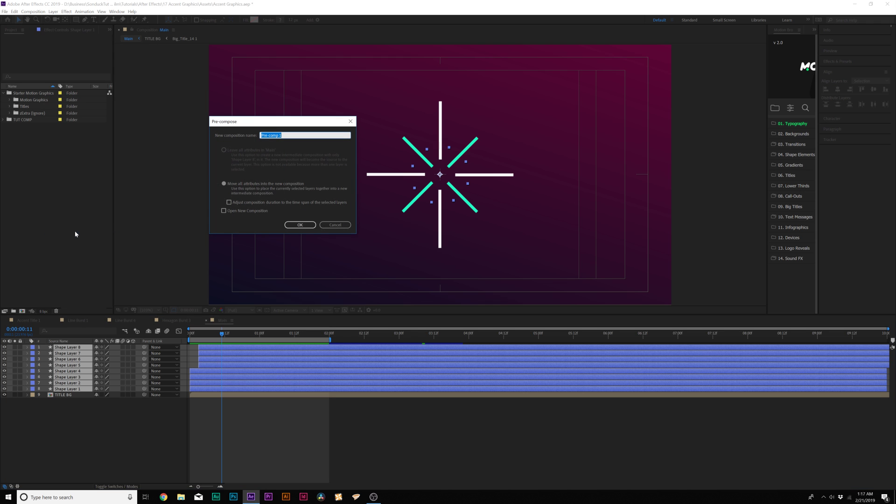
{"action": "type", "text": "Line"}
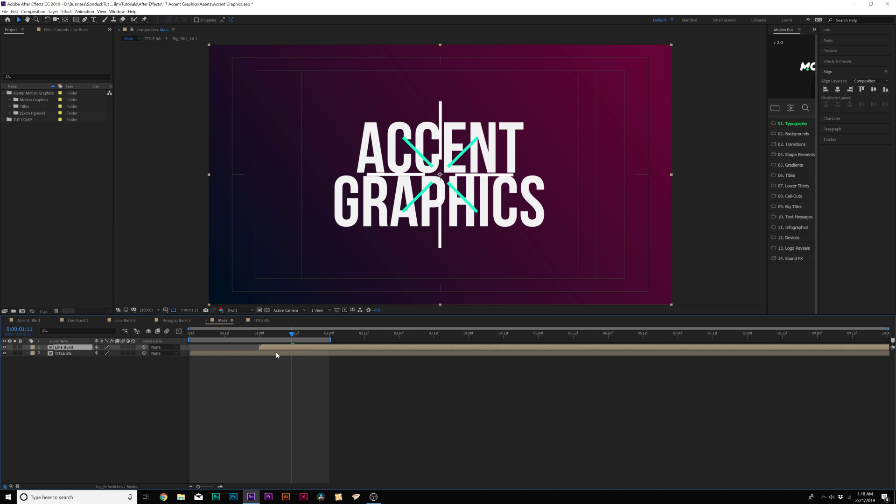
Scale down the Line Burst layer and place it just outside the left edge of the word GRAPHICS
{"action": "key", "text": "s"}
{"action": "left_click_drag", "start_coordinate": [105, 357], "coordinate": [79, 357]}
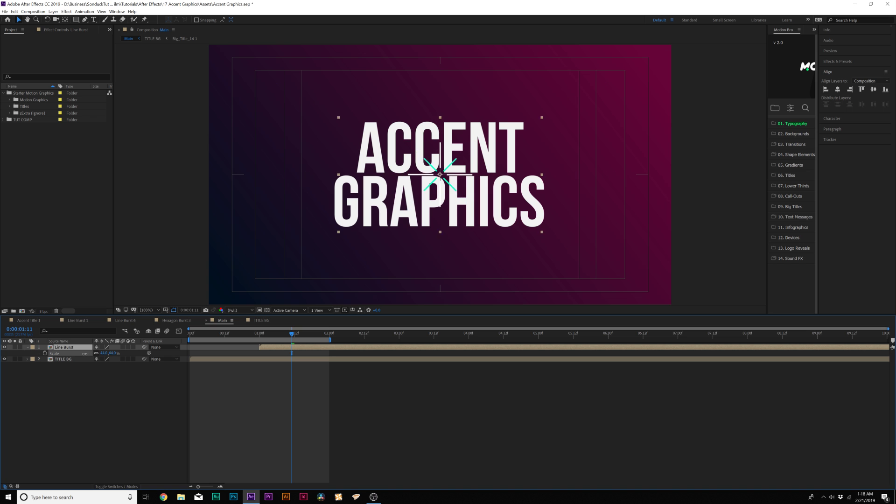
{"action": "left_click_drag", "start_coordinate": [438, 172], "coordinate": [289, 214]}
Duplicate the Line Burst layer seven times and stagger the copies' start times along the timeline
{"action": "key", "text": "ctrl+d"}
{"action": "key", "text": "ctrl+d"}
{"action": "key", "text": "ctrl+d"}
{"action": "key", "text": "ctrl+d"}
{"action": "key", "text": "ctrl+d"}
{"action": "key", "text": "ctrl+d"}
{"action": "key", "text": "ctrl+d"}
{"action": "left_click_drag", "start_coordinate": [285, 348], "coordinate": [307, 363]}
{"action": "left_click_drag", "start_coordinate": [295, 378], "coordinate": [279, 390]}
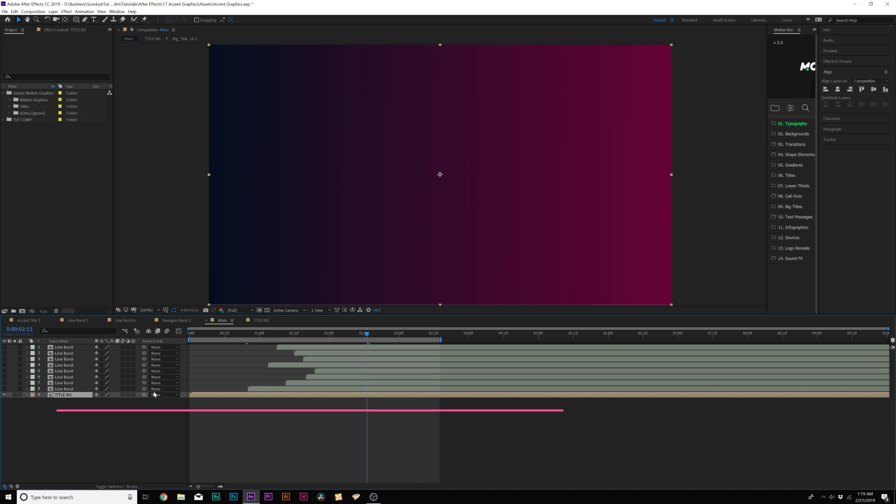
Draw a teal outlined polygon on a new shape layer, slightly up and left of the composition's centre
{"action": "left_click_drag", "start_coordinate": [76, 19], "coordinate": [88, 18]}
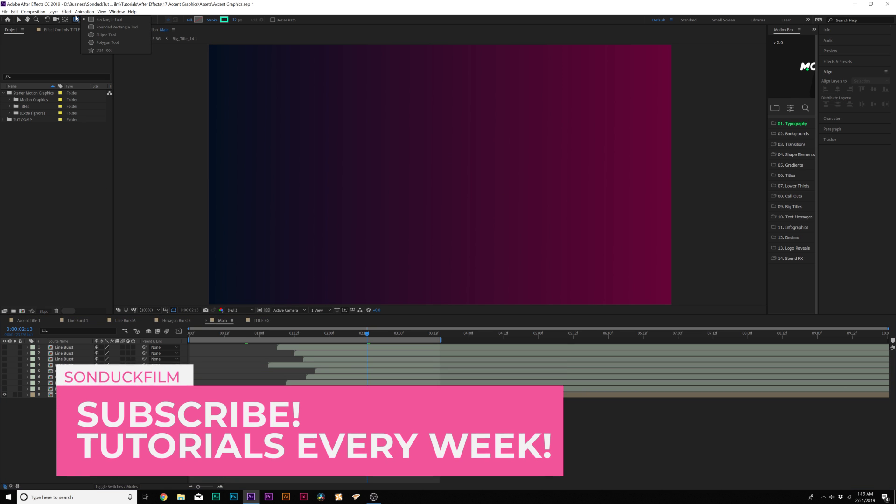
{"action": "left_click", "coordinate": [106, 43]}
{"action": "mouse_move", "coordinate": [401, 151]}
{"action": "left_mouse_down"}
{"action": "mouse_move", "coordinate": [420, 212]}
{"action": "mouse_move", "coordinate": [417, 199]}
{"action": "left_mouse_up"}
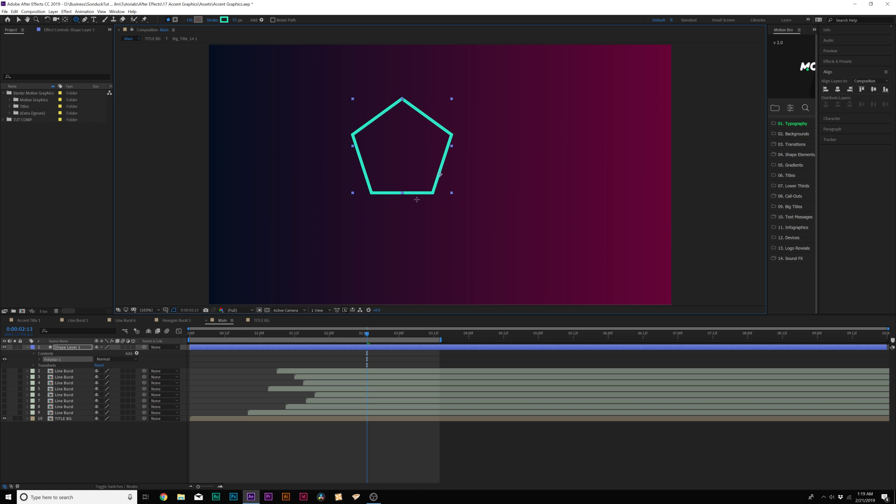
Set the polygon's number of points to 6 and increase its stroke width
{"action": "left_click", "coordinate": [40, 360]}
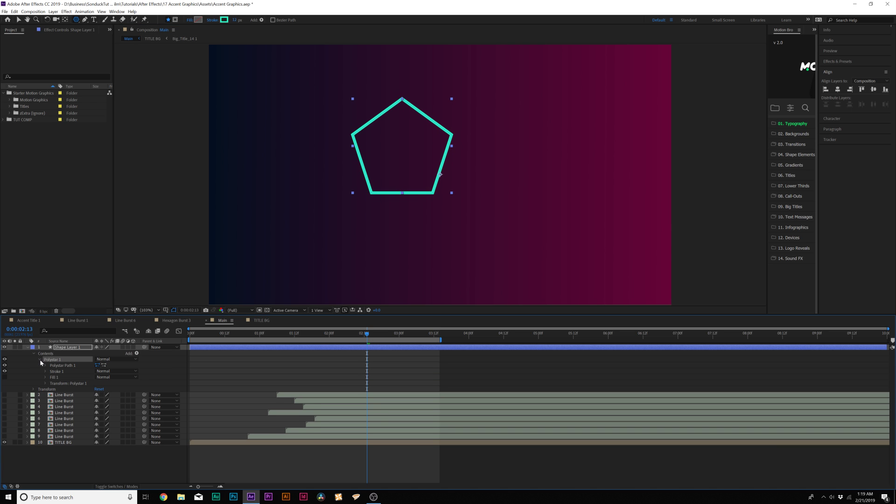
{"action": "left_click", "coordinate": [45, 366]}
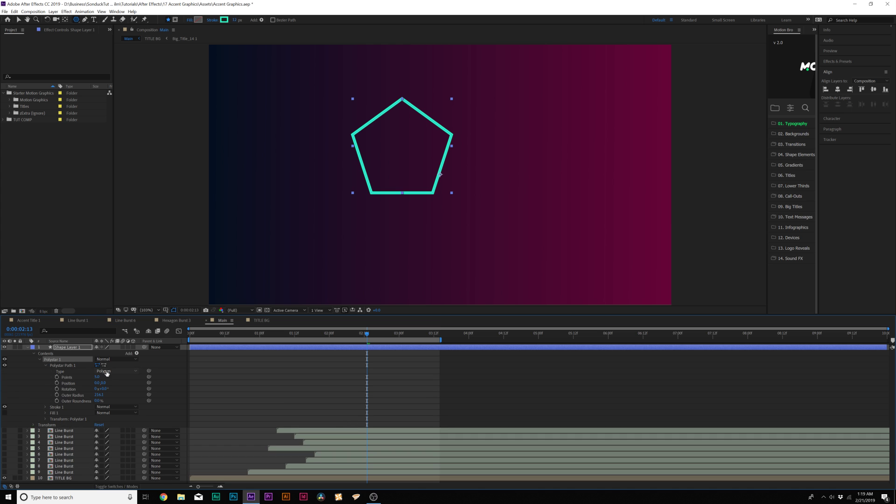
{"action": "left_click_drag", "start_coordinate": [97, 376], "coordinate": [100, 377]}
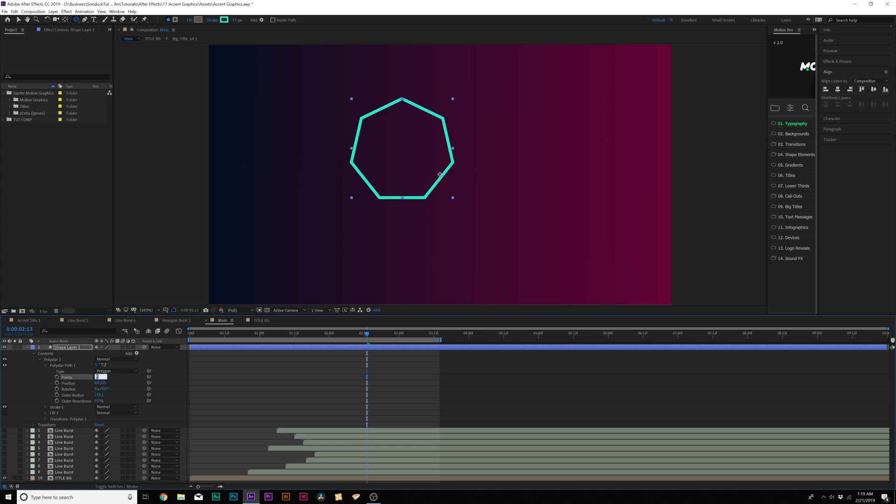
{"action": "type", "text": "6"}
{"action": "key", "text": "Return"}
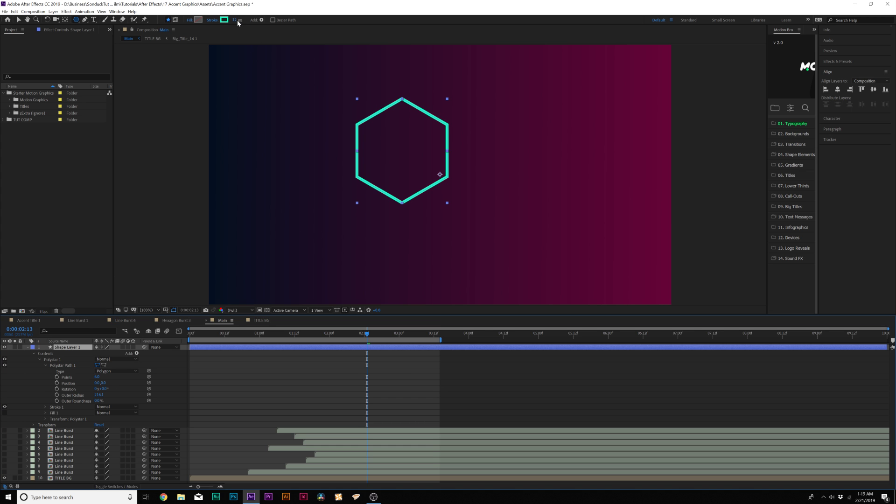
{"action": "left_click_drag", "start_coordinate": [235, 20], "coordinate": [241, 20]}
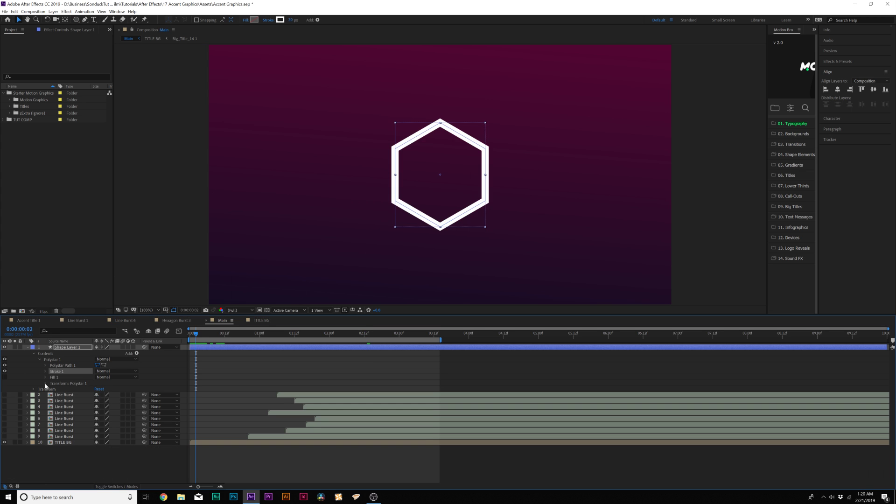
Keyframe the hexagon's polystar Scale from 0% at the start to 100% at 0:00:00:17 and select both keyframes
{"action": "left_click", "coordinate": [46, 384]}
{"action": "left_click_drag", "start_coordinate": [195, 335], "coordinate": [189, 334]}
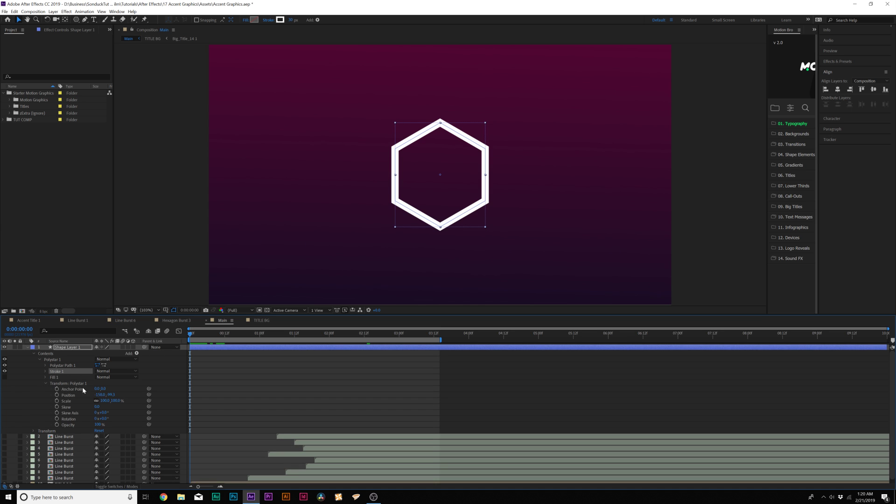
{"action": "left_click", "coordinate": [57, 401]}
{"action": "left_click", "coordinate": [153, 382]}
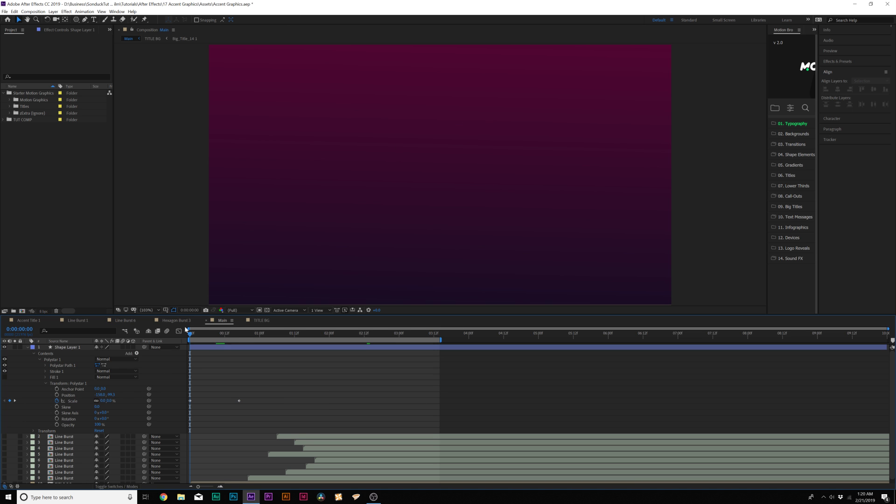
{"action": "left_click_drag", "start_coordinate": [191, 335], "coordinate": [238, 341]}
{"action": "left_click_drag", "start_coordinate": [280, 373], "coordinate": [191, 405]}
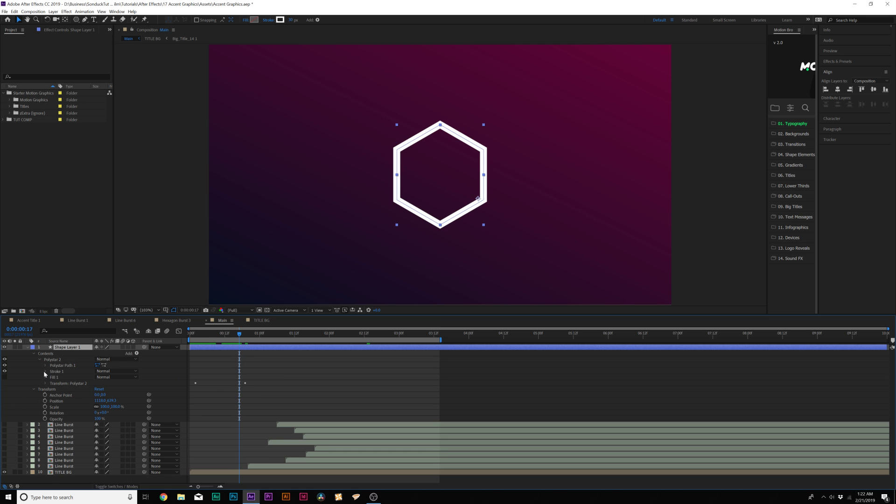
Keyframe the hexagon's Stroke Width down to 0, ending at the last Scale keyframe, and preview the animation
{"action": "left_click", "coordinate": [44, 371]}
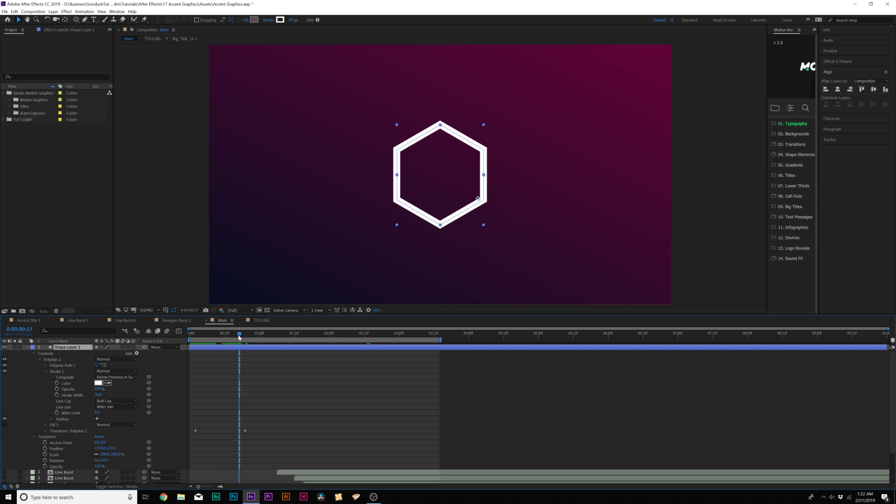
{"action": "left_click", "coordinate": [57, 395]}
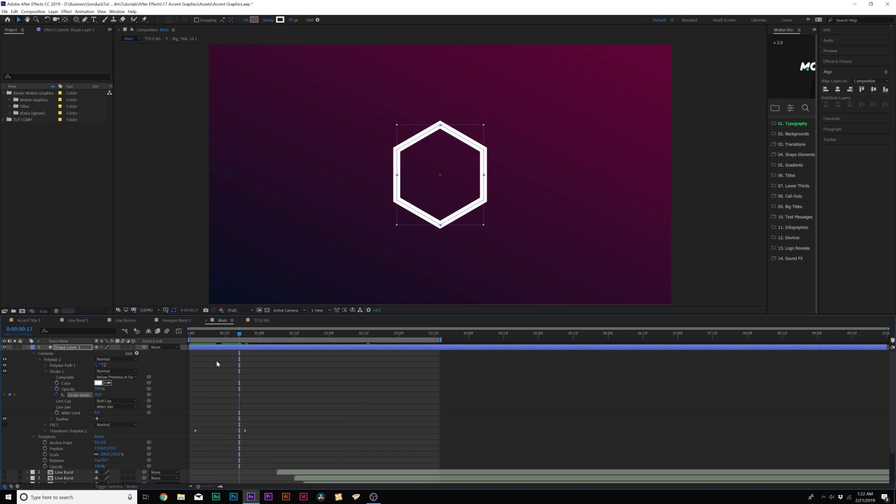
{"action": "left_click_drag", "start_coordinate": [241, 336], "coordinate": [245, 336]}
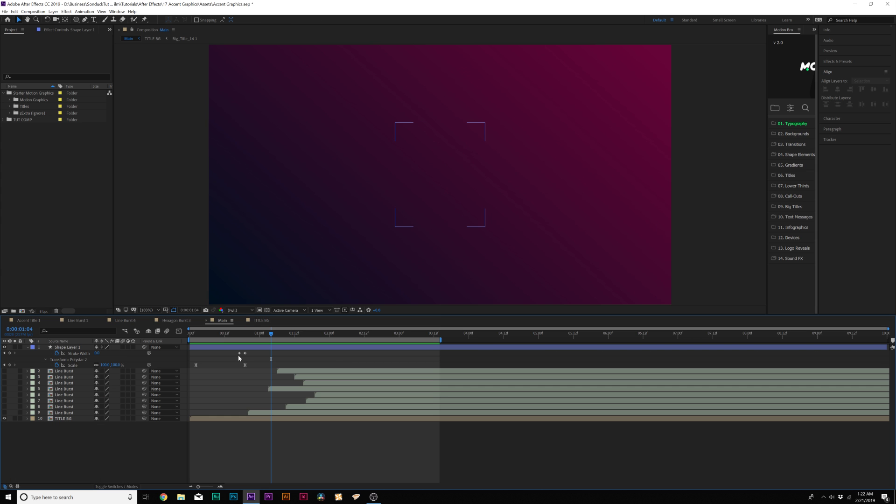
{"action": "mouse_move", "coordinate": [238, 354]}
{"action": "left_mouse_down"}
{"action": "mouse_move", "coordinate": [230, 353]}
{"action": "mouse_move", "coordinate": [237, 370]}
{"action": "mouse_move", "coordinate": [262, 353]}
{"action": "left_mouse_up"}
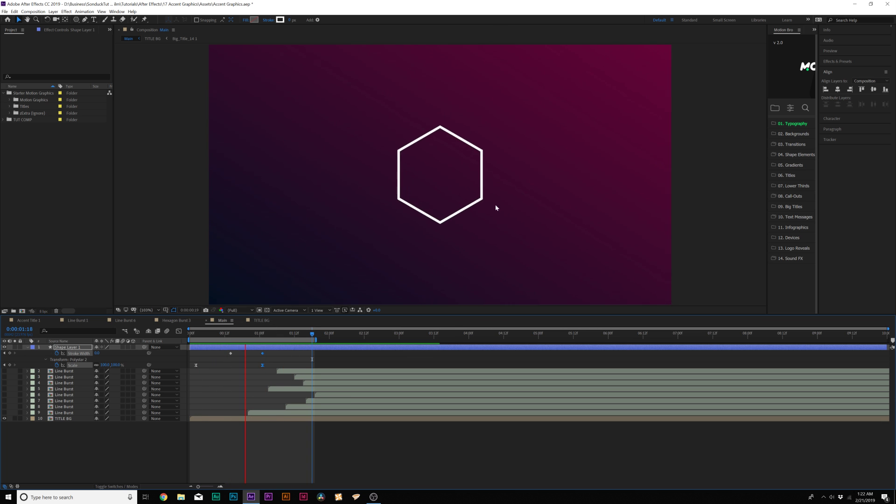
{"action": "key", "text": "space"}
{"action": "mouse_move", "coordinate": [245, 332]}
{"action": "left_mouse_down"}
{"action": "mouse_move", "coordinate": [291, 334]}
{"action": "mouse_move", "coordinate": [248, 335]}
{"action": "left_mouse_up"}
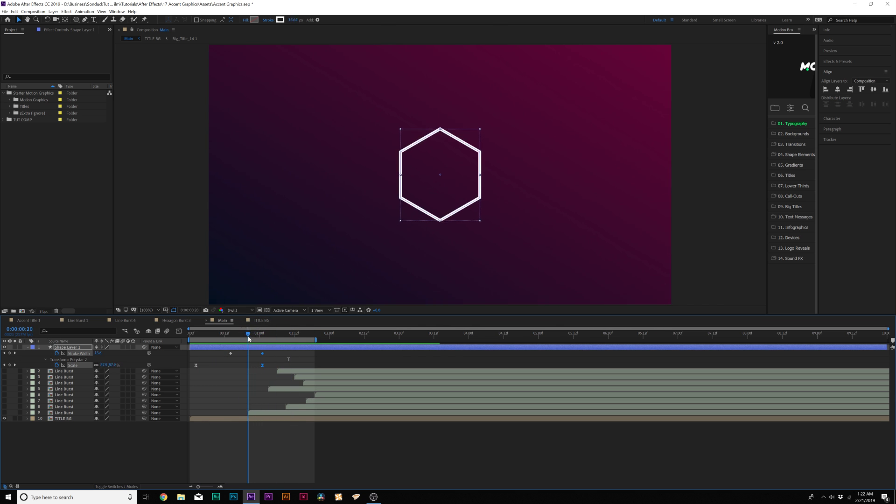
Duplicate the hexagon layer, shift the copy about 2 frames later, and change its stroke colour to mint green
{"action": "left_click", "coordinate": [27, 348]}
{"action": "left_click", "coordinate": [65, 348]}
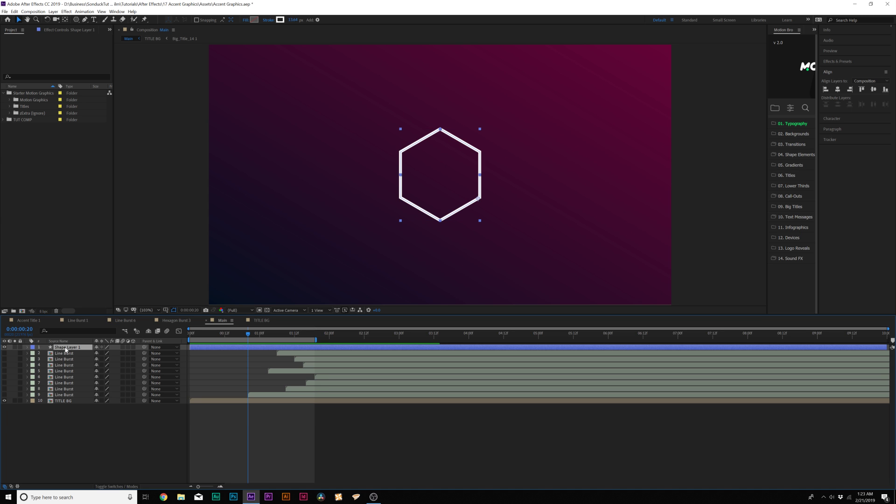
{"action": "key", "text": "ctrl+d"}
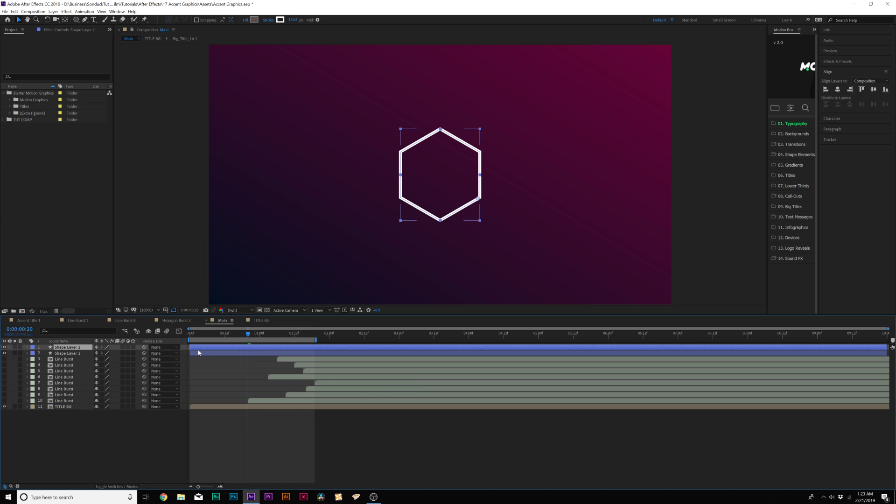
{"action": "left_click_drag", "start_coordinate": [200, 348], "coordinate": [207, 349]}
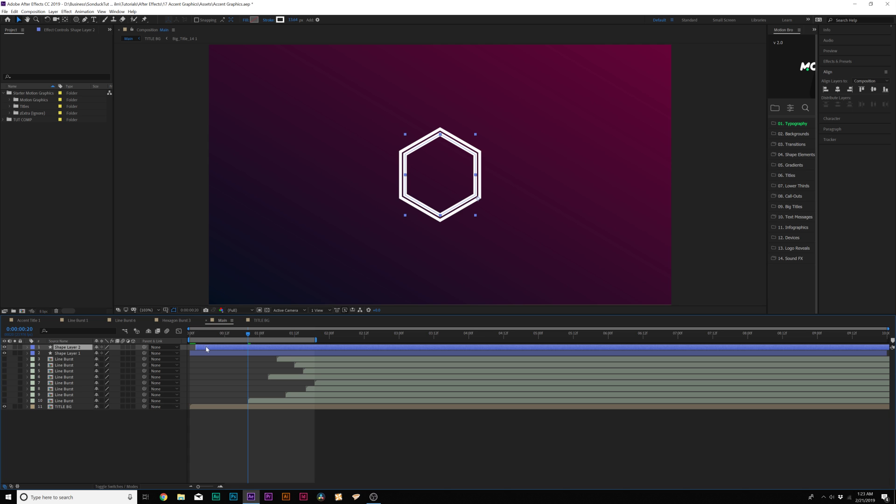
{"action": "left_click", "coordinate": [280, 19]}
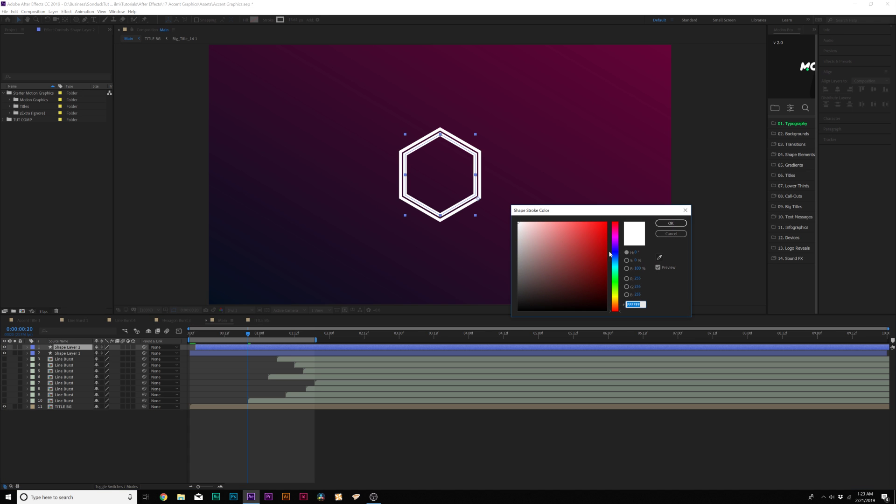
{"action": "left_click", "coordinate": [617, 271]}
{"action": "left_click", "coordinate": [570, 247]}
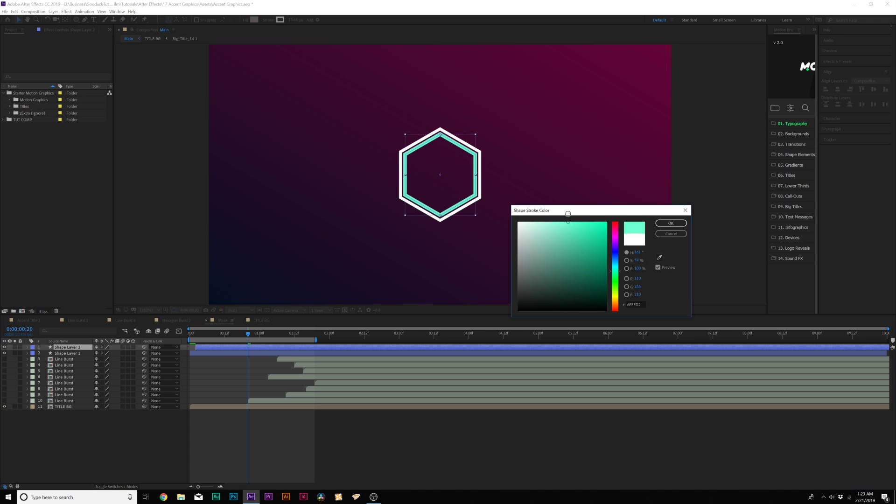
{"action": "key", "text": "Return"}
Duplicate the mint green hexagon about 2 frames later with a white stroke, and preview the three-ring burst
{"action": "key", "text": "ctrl+d"}
{"action": "left_click_drag", "start_coordinate": [215, 347], "coordinate": [219, 348]}
{"action": "left_click", "coordinate": [282, 20]}
{"action": "left_click_drag", "start_coordinate": [550, 264], "coordinate": [444, 199]}
{"action": "left_click", "coordinate": [671, 223]}
{"action": "left_click", "coordinate": [136, 443]}
{"action": "key", "text": "space"}
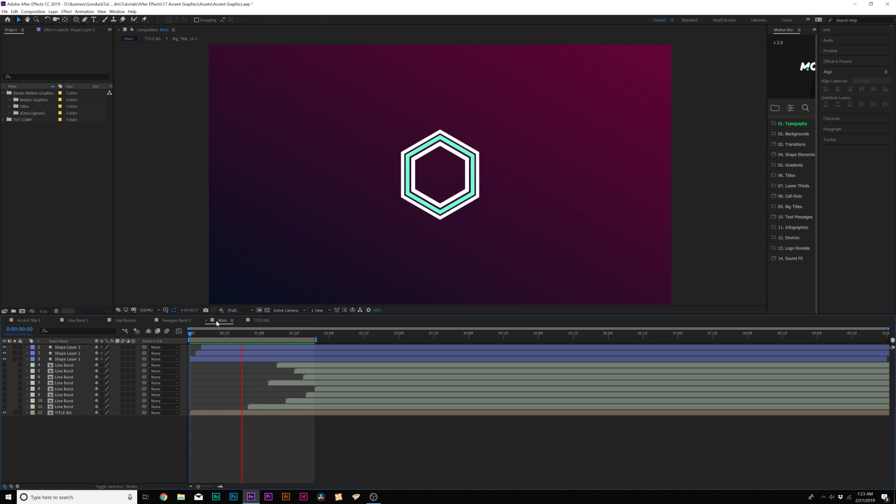
Pre-compose the three hexagon shape layers into a composition named Shape Accent
{"action": "left_click", "coordinate": [66, 347]}
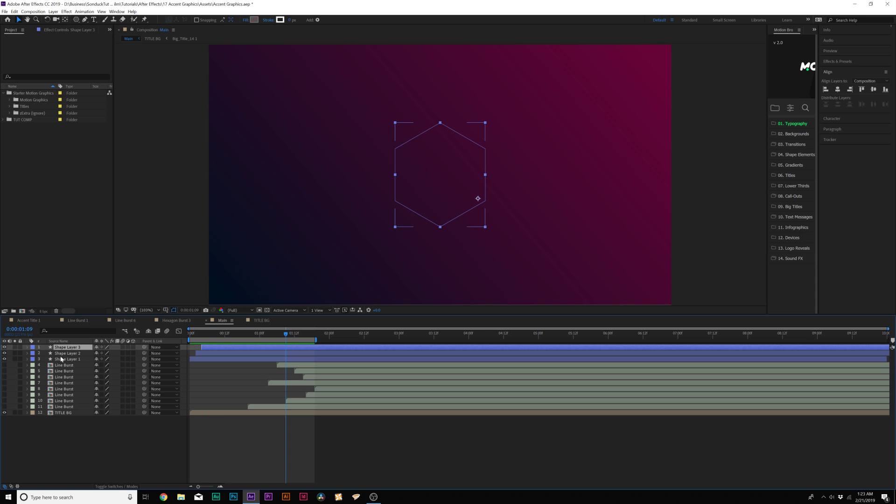
{"action": "left_click", "coordinate": [62, 359], "text": "shift"}
{"action": "key", "text": "ctrl+shift+c"}
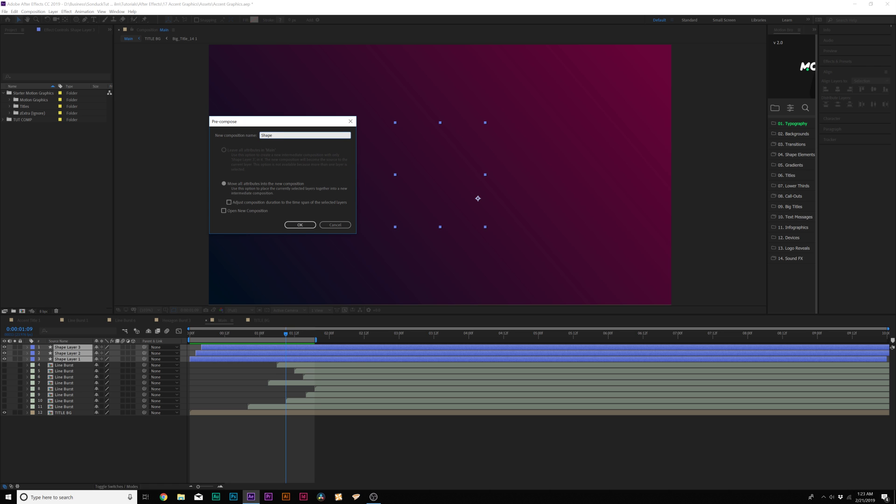
{"action": "key", "text": "Return"}
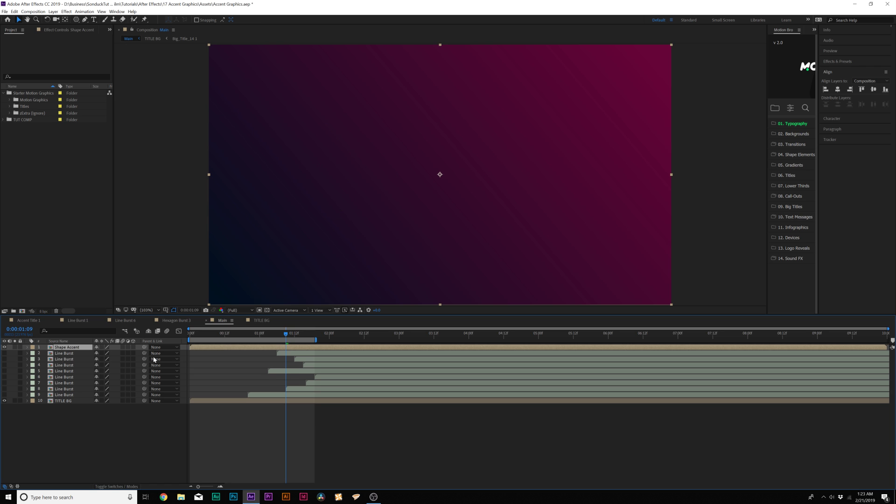
Scale down the Shape Accent layer and place it below and to the left of the title
{"action": "key", "text": "s"}
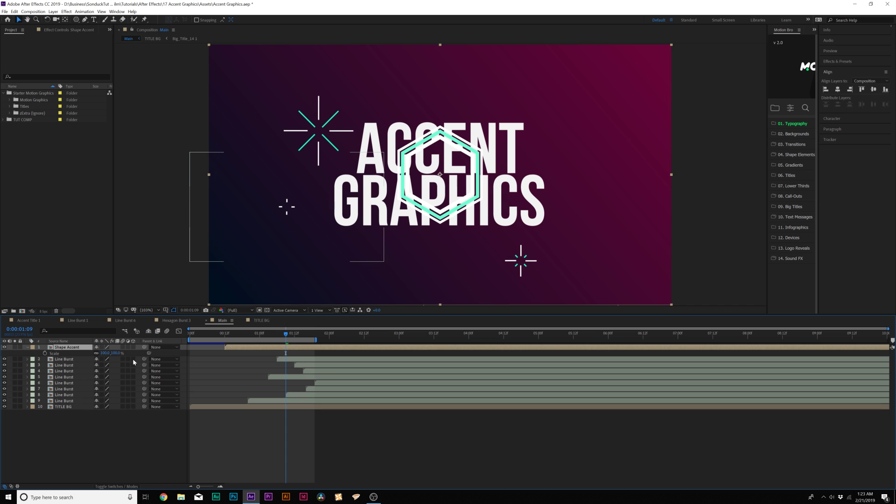
{"action": "left_click_drag", "start_coordinate": [106, 353], "coordinate": [84, 353]}
{"action": "left_click", "coordinate": [426, 195]}
{"action": "left_click_drag", "start_coordinate": [425, 195], "coordinate": [321, 273]}
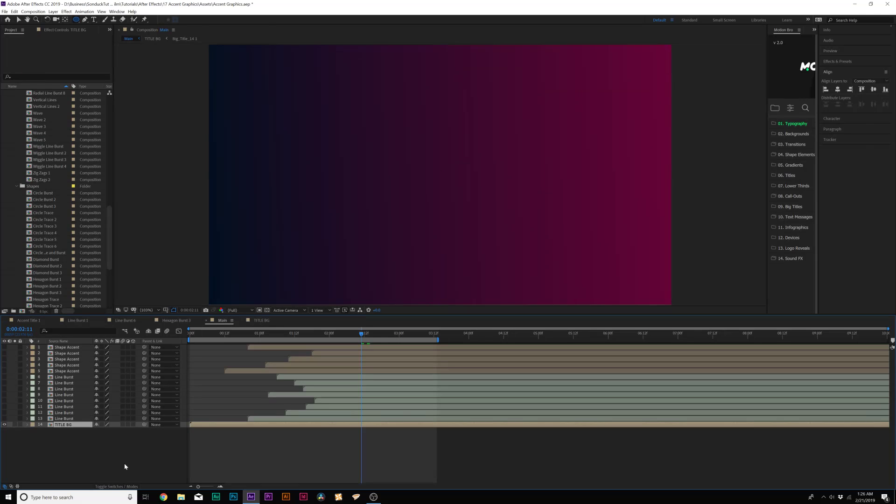
Draw a white outlined circle on a new shape layer just left of the composition's centre and adjust its stroke width
{"action": "left_click", "coordinate": [125, 466]}
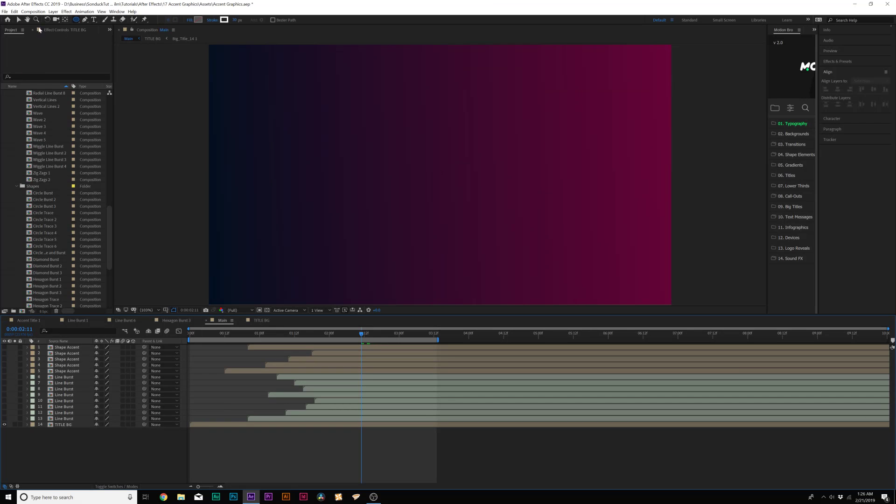
{"action": "left_click", "coordinate": [76, 20]}
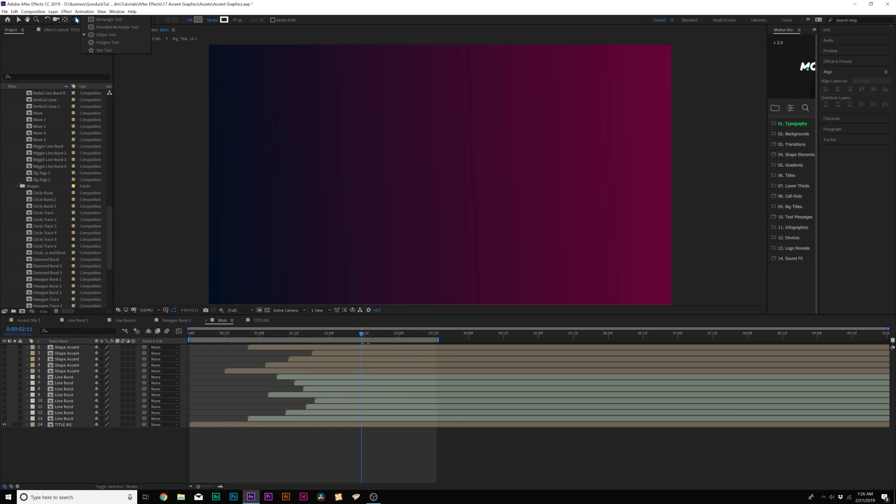
{"action": "left_click", "coordinate": [99, 34]}
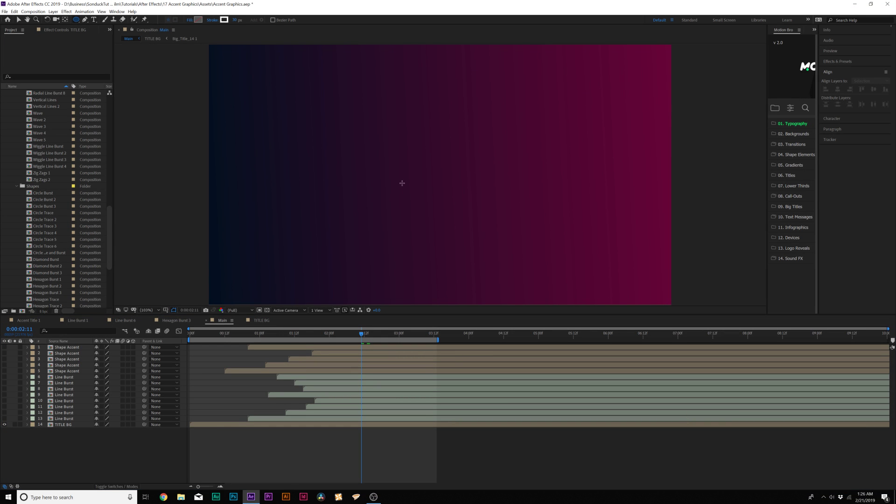
{"action": "left_click_drag", "start_coordinate": [382, 151], "coordinate": [426, 196]}
{"action": "left_click_drag", "start_coordinate": [235, 22], "coordinate": [223, 25]}
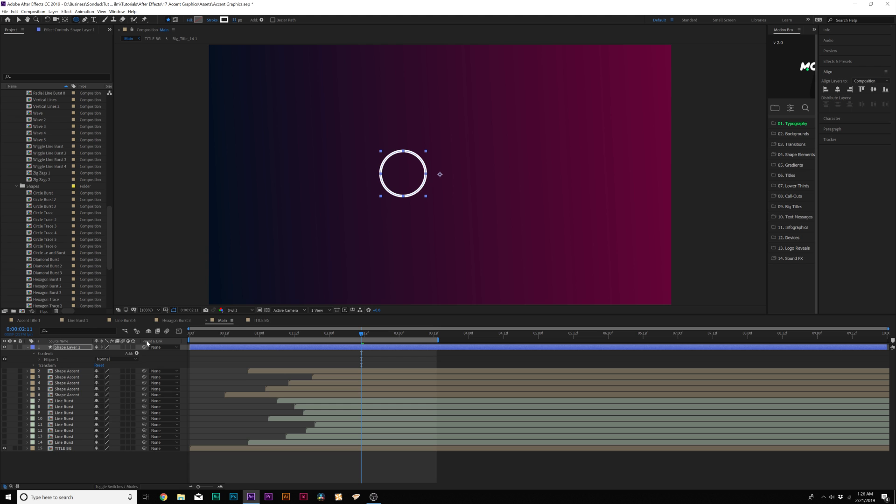
Add Trim Paths to the circle and keyframe its End from 0% at the first frame to 100% at frame 18
{"action": "left_click", "coordinate": [137, 354]}
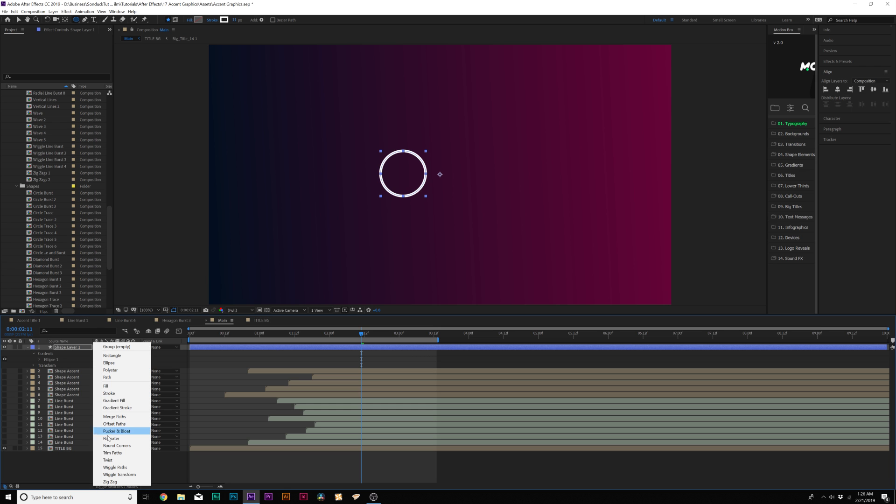
{"action": "left_click", "coordinate": [110, 453]}
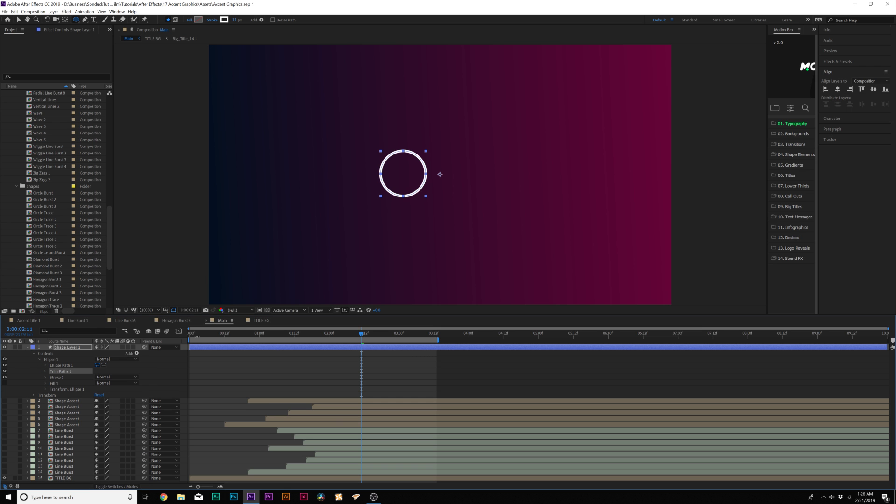
{"action": "left_click", "coordinate": [193, 334]}
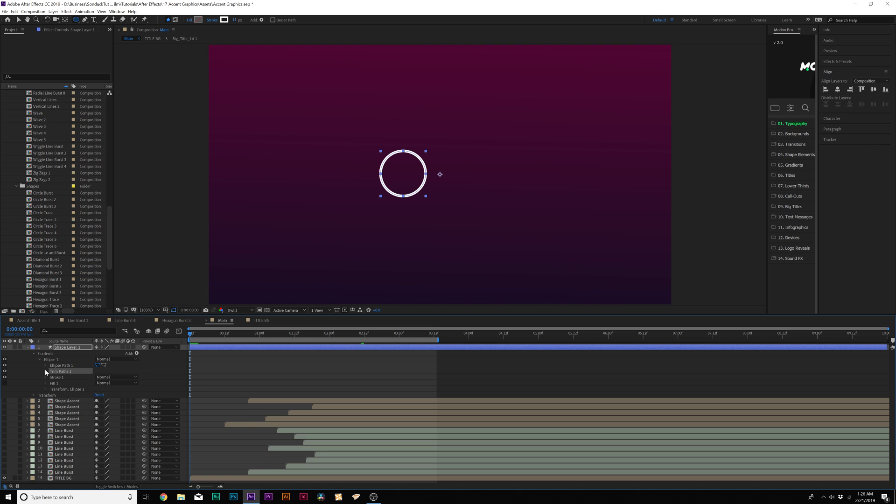
{"action": "left_click", "coordinate": [46, 371]}
{"action": "left_click_drag", "start_coordinate": [102, 384], "coordinate": [79, 385]}
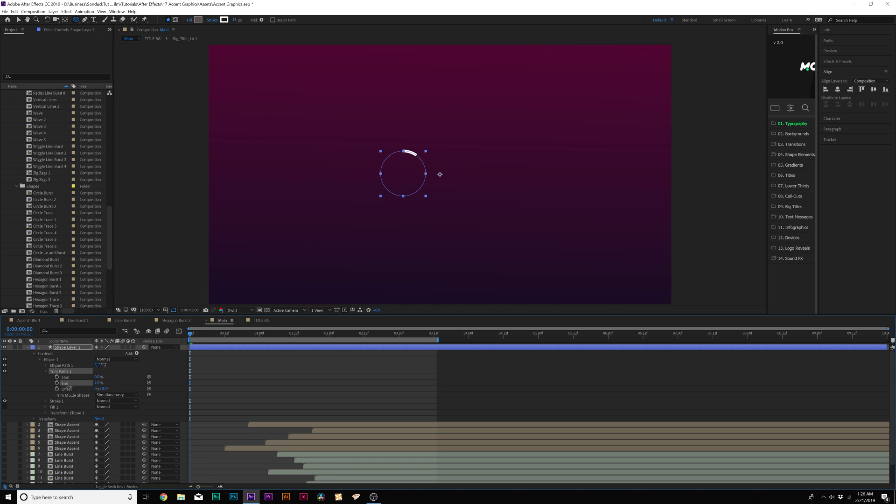
{"action": "left_click_drag", "start_coordinate": [205, 347], "coordinate": [243, 344]}
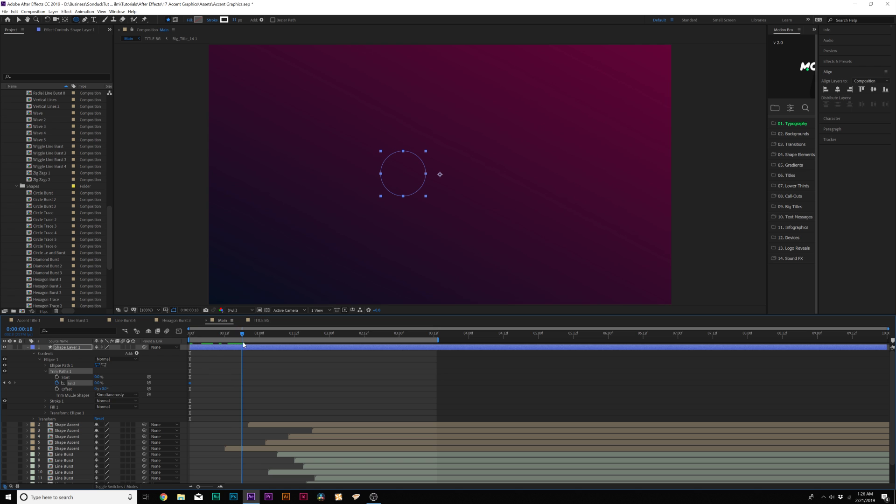
{"action": "type", "text": "100"}
{"action": "key", "text": "Return"}
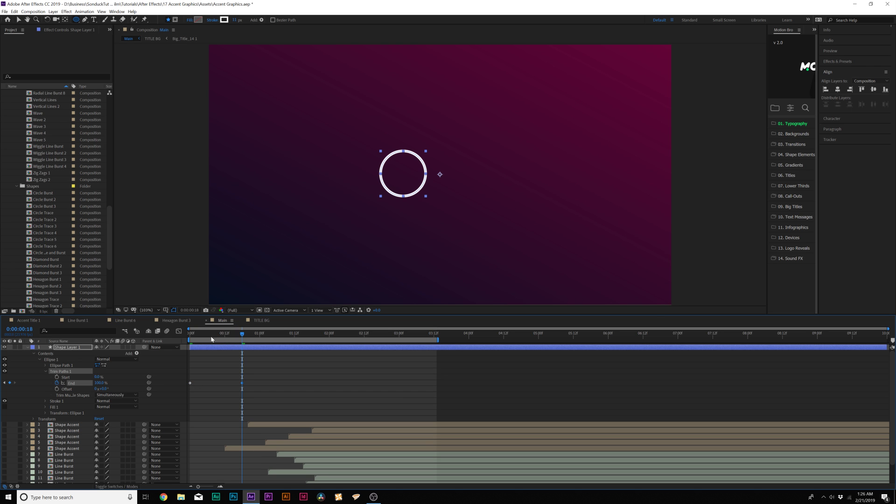
Keyframe the circle's Trim Paths Start from 0% at frame 4 to 100% at frame 23 and preview it
{"action": "key", "text": "space"}
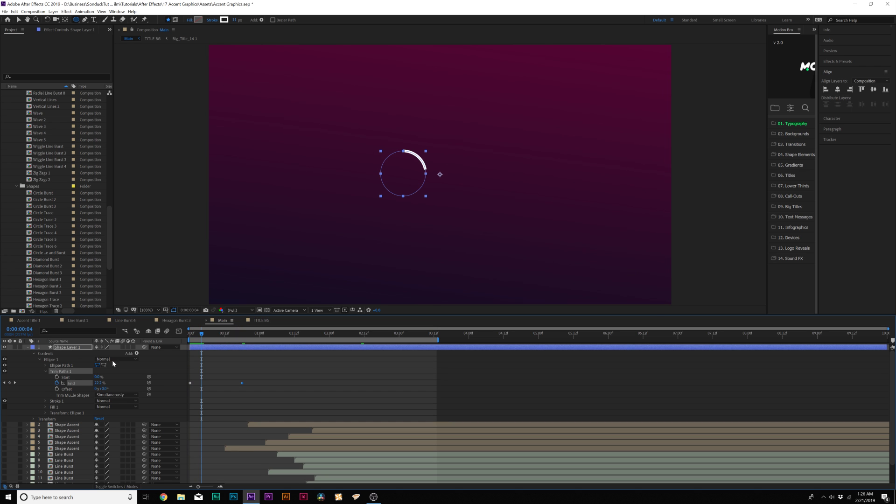
{"action": "key", "text": "space"}
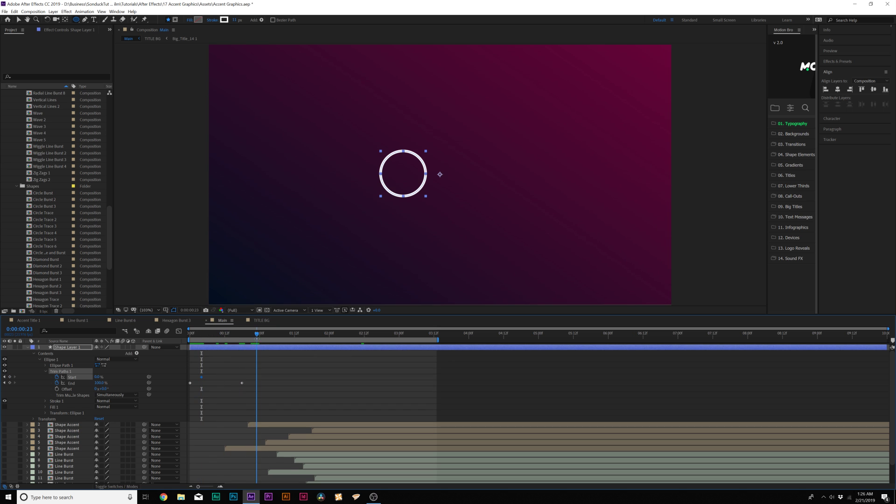
{"action": "left_click_drag", "start_coordinate": [97, 377], "coordinate": [165, 382]}
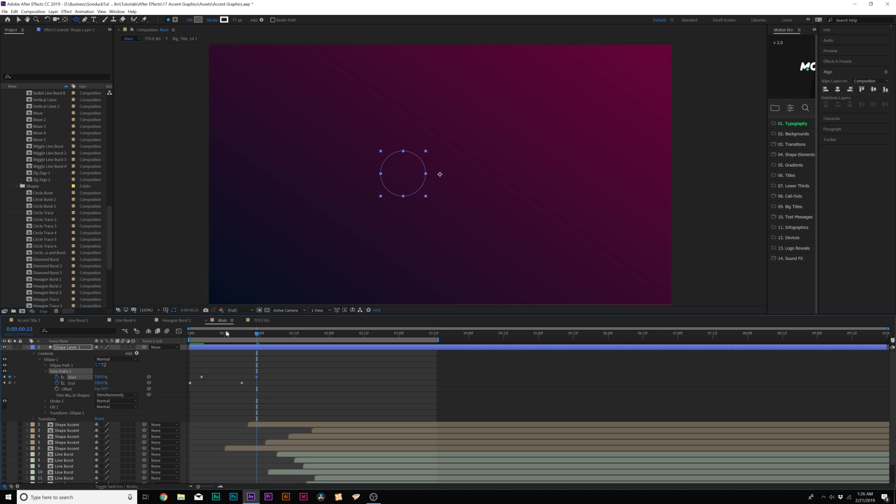
{"action": "left_click", "coordinate": [193, 335]}
{"action": "key", "text": "space"}
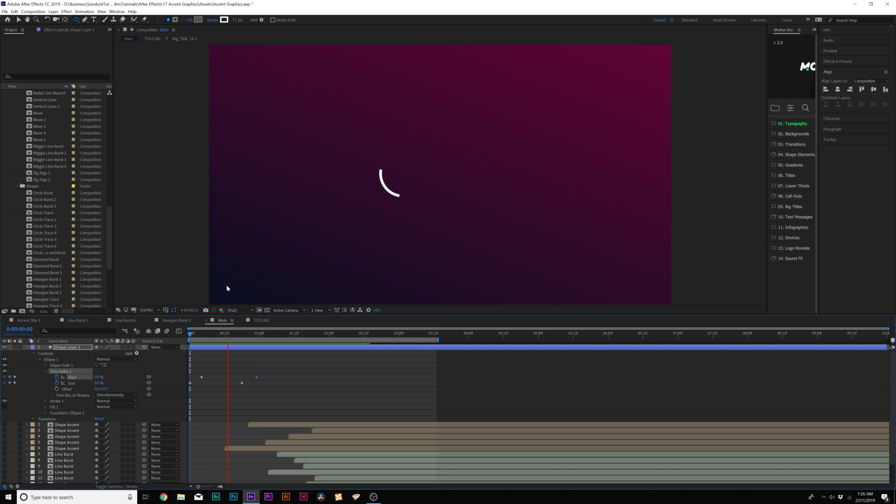
Shift both Start keyframes about 6 frames later and preview the circle trace
{"action": "left_click_drag", "start_coordinate": [280, 372], "coordinate": [220, 377]}
{"action": "left_click_drag", "start_coordinate": [201, 334], "coordinate": [183, 336]}
{"action": "key", "text": "space"}
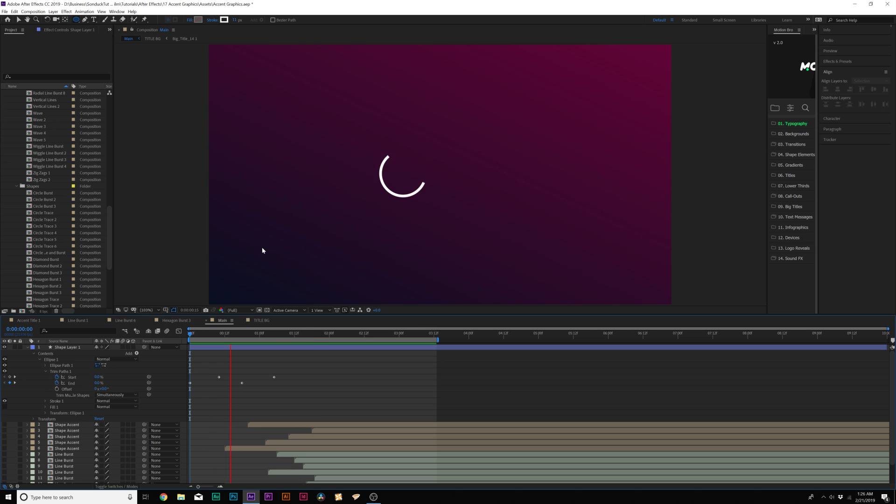
Apply Easy Ease to all four Start and End keyframes of the circle's Trim Paths
{"action": "key", "text": "space"}
{"action": "left_click_drag", "start_coordinate": [276, 371], "coordinate": [187, 395]}
{"action": "key", "text": "F9"}
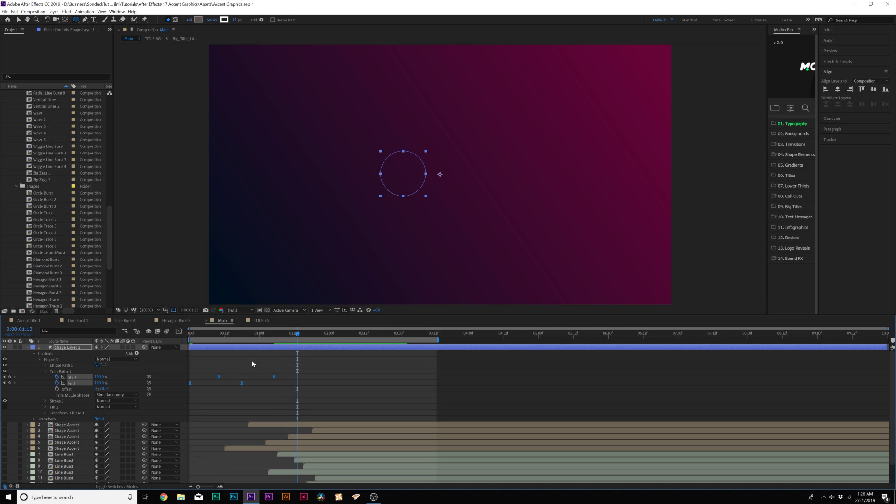
{"action": "left_click", "coordinate": [214, 359]}
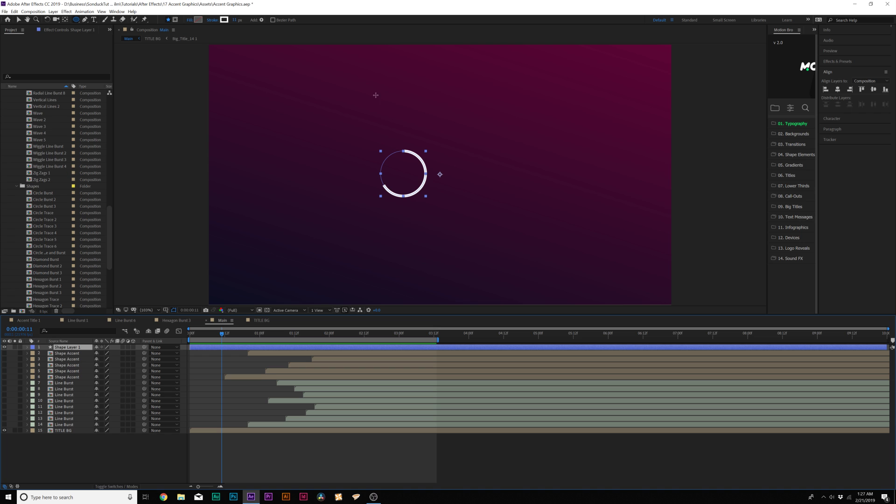
Centre the circle layer horizontally and vertically in the composition and move its anchor point to the circle's centre
{"action": "left_click", "coordinate": [838, 89]}
{"action": "left_click", "coordinate": [873, 89]}
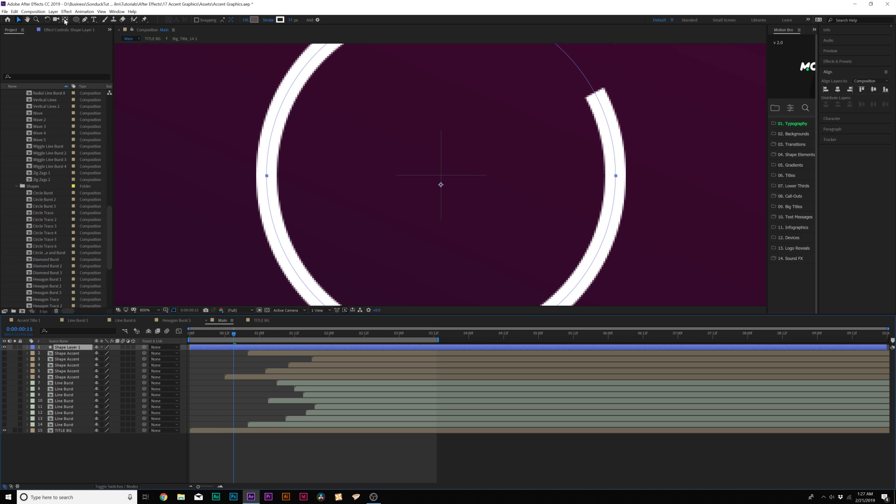
{"action": "left_click", "coordinate": [65, 20]}
{"action": "left_click", "coordinate": [441, 178]}
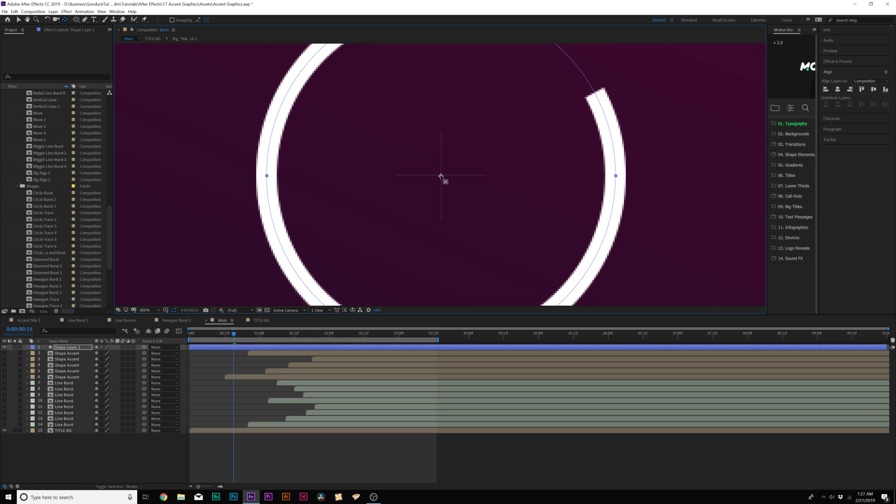
{"action": "scroll", "coordinate": [441, 178], "scroll_direction": "down", "scroll_amount": 1}
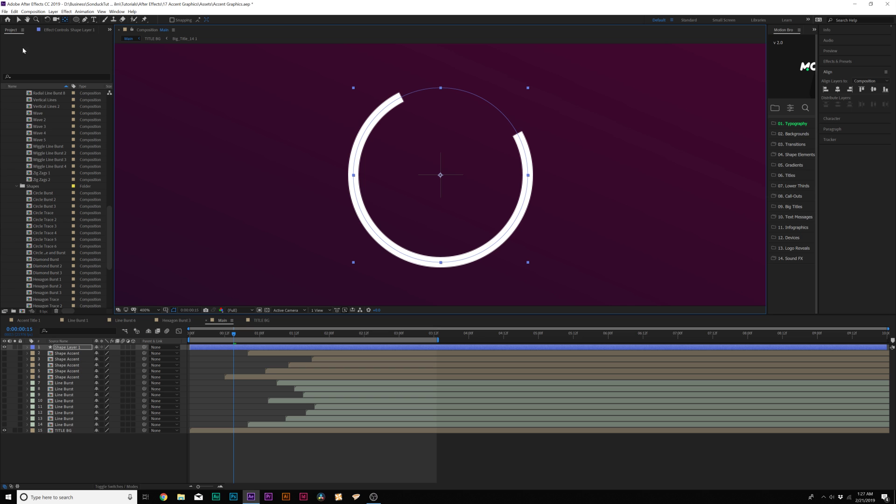
{"action": "left_click", "coordinate": [19, 20]}
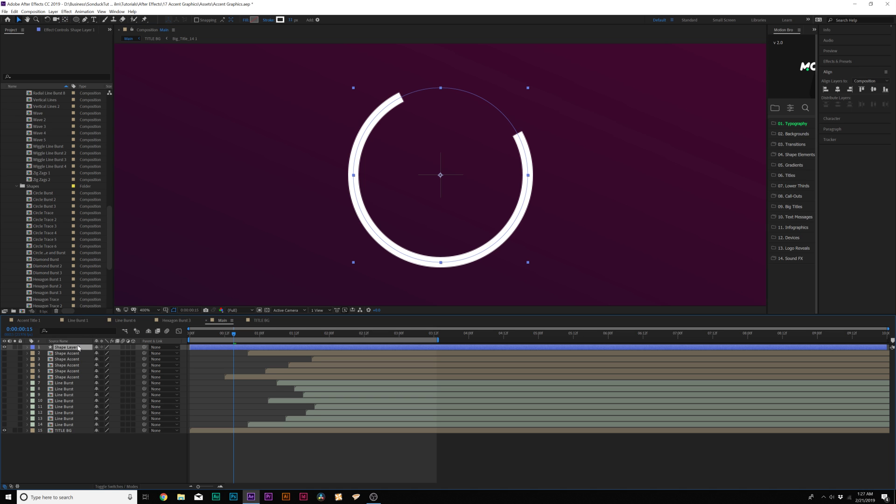
Duplicate the circle layer, scale the copy to 125%, and offset it about 4 frames later
{"action": "key", "text": "ctrl+d"}
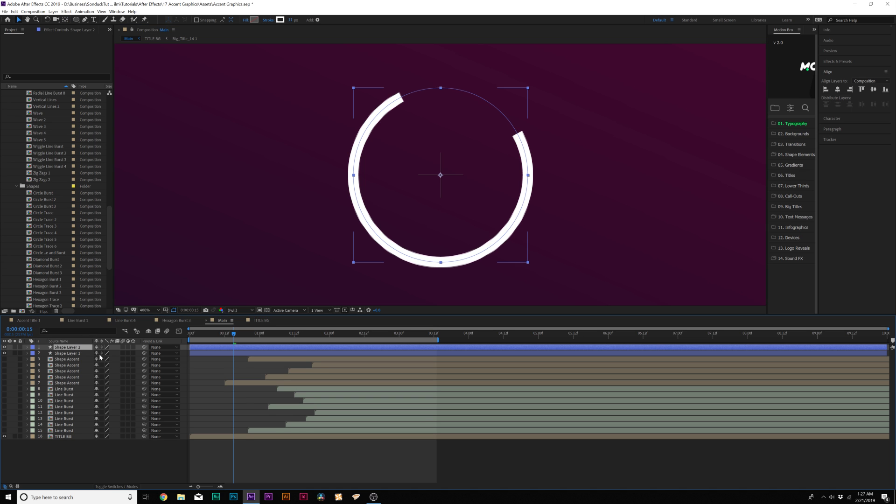
{"action": "key", "text": "s"}
{"action": "left_click_drag", "start_coordinate": [103, 354], "coordinate": [218, 348]}
{"action": "key", "text": "r"}
{"action": "key", "text": "u"}
{"action": "left_click", "coordinate": [197, 357]}
{"action": "left_click", "coordinate": [207, 347]}
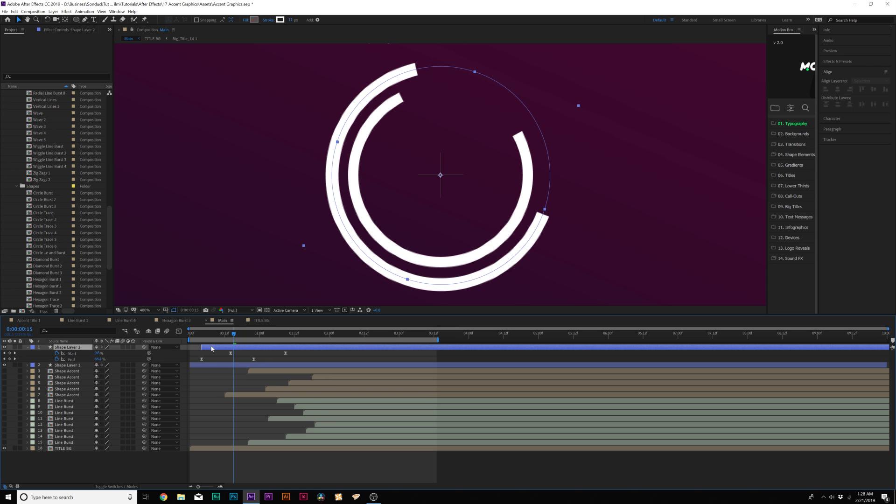
Set the second ring's rotation to 240° and preview the two-ring animation
{"action": "key", "text": "r"}
{"action": "left_click_drag", "start_coordinate": [104, 353], "coordinate": [116, 353]}
{"action": "key", "text": "space"}
{"action": "key", "text": "space"}
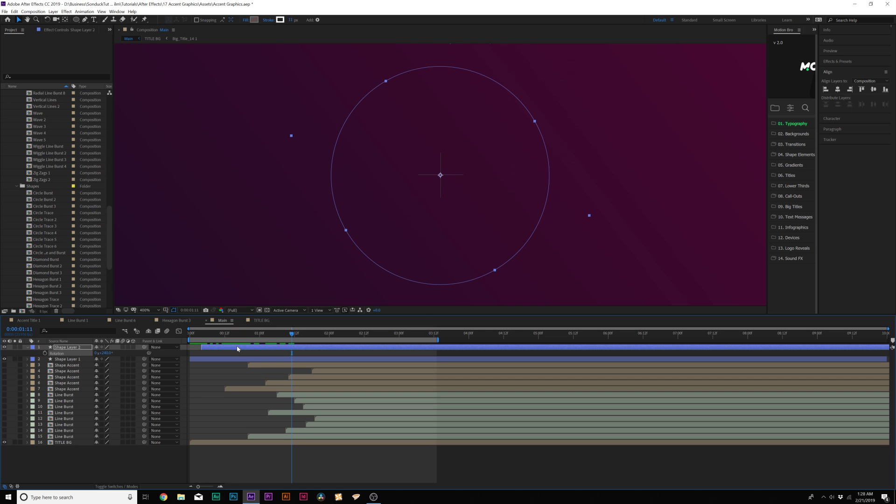
Duplicate the second ring, scale the copy up into a larger outer ring, and rotate it further
{"action": "key", "text": "ctrl+d"}
{"action": "key", "text": "s"}
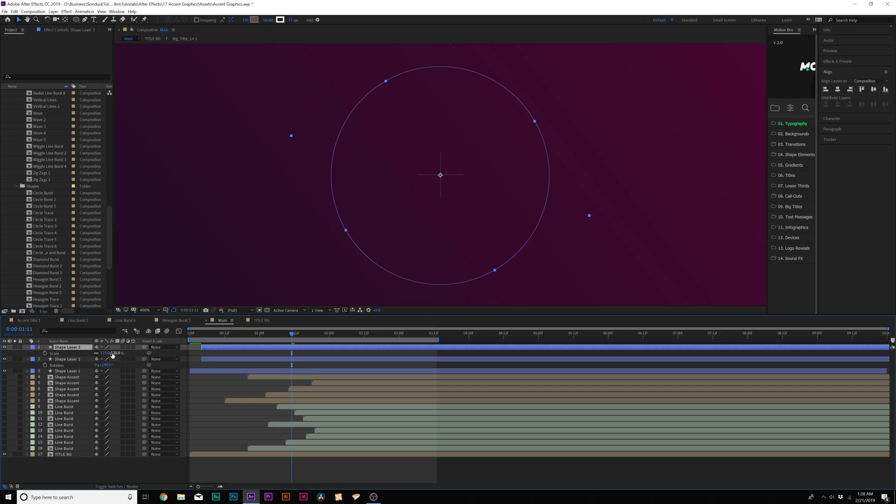
{"action": "left_click_drag", "start_coordinate": [106, 354], "coordinate": [117, 354]}
{"action": "left_click_drag", "start_coordinate": [239, 333], "coordinate": [246, 339]}
{"action": "key", "text": "r"}
{"action": "left_click_drag", "start_coordinate": [105, 353], "coordinate": [129, 351]}
Compress the outer ring's Start and End keyframes into a shorter time span
{"action": "key", "text": "u"}
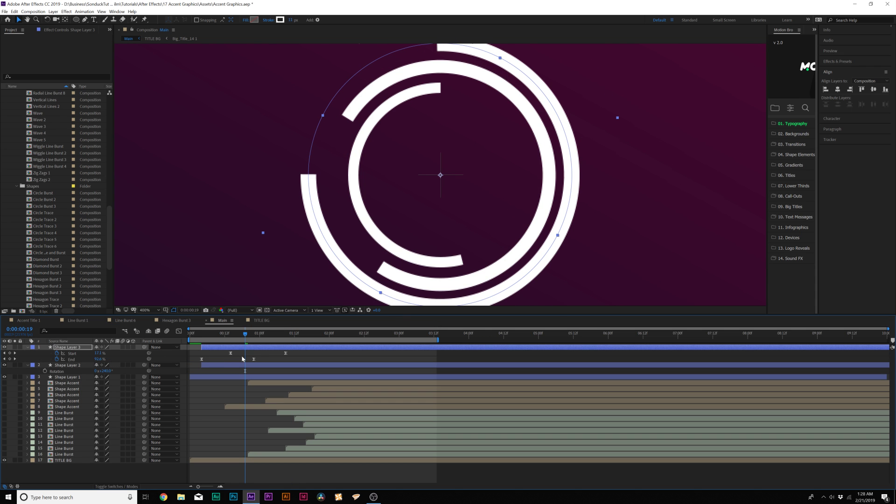
{"action": "left_click_drag", "start_coordinate": [297, 354], "coordinate": [219, 364]}
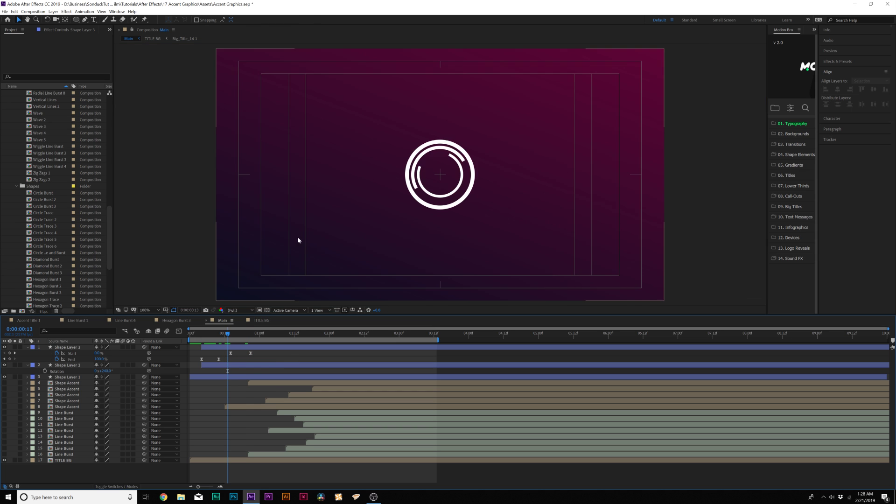
{"action": "scroll", "coordinate": [297, 236], "scroll_direction": "up", "scroll_amount": 1}
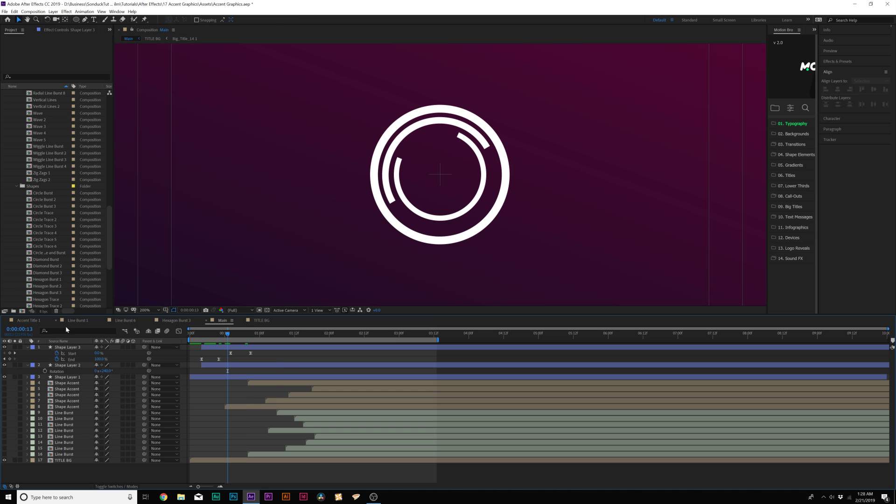
Reduce the outer ring's stroke width and move its Start keyframes earlier so the trace becomes a shorter arc
{"action": "left_click", "coordinate": [68, 348]}
{"action": "left_click_drag", "start_coordinate": [291, 20], "coordinate": [288, 21]}
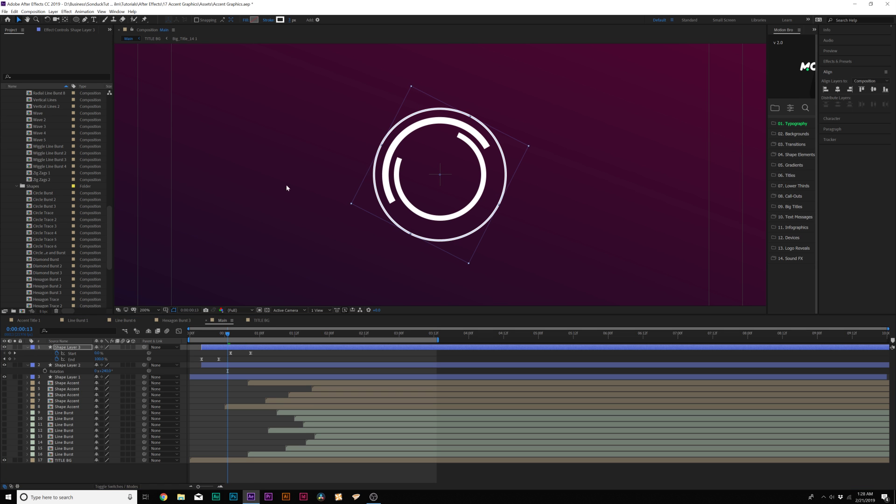
{"action": "left_click", "coordinate": [251, 354]}
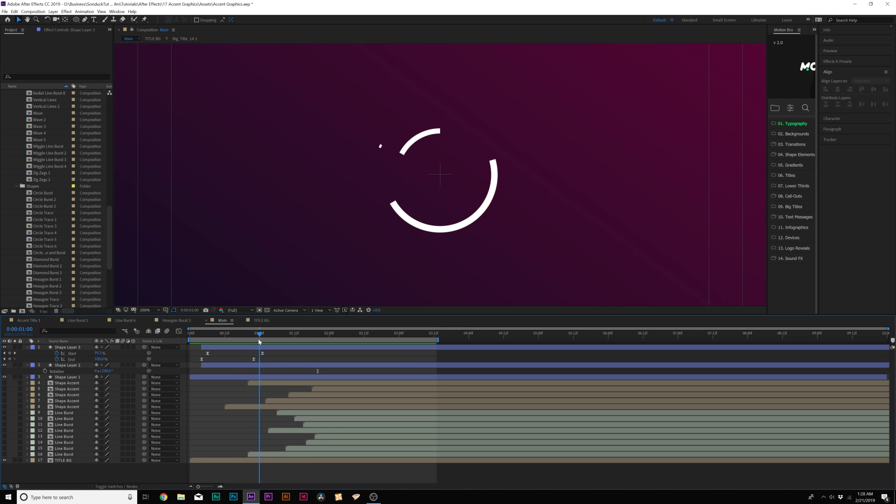
Preview the three-ring circle accent and select all three ring shape layers
{"action": "left_click", "coordinate": [231, 365]}
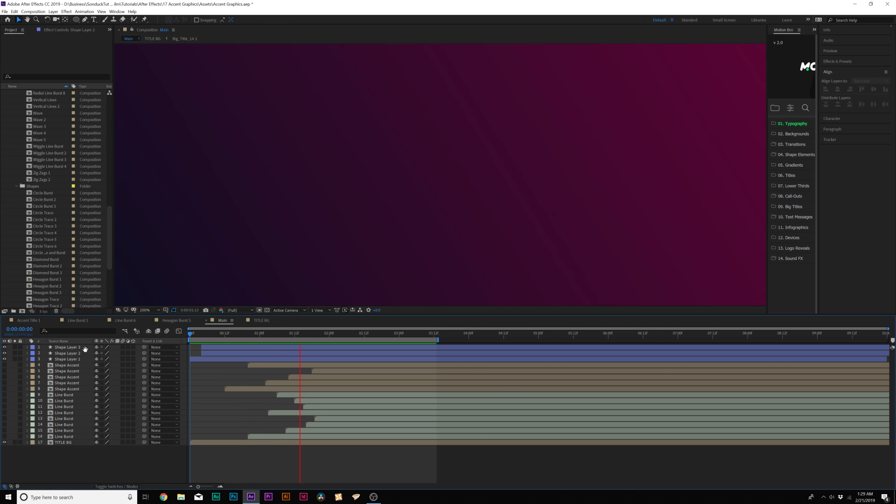
{"action": "key", "text": "space"}
{"action": "left_click", "coordinate": [70, 347]}
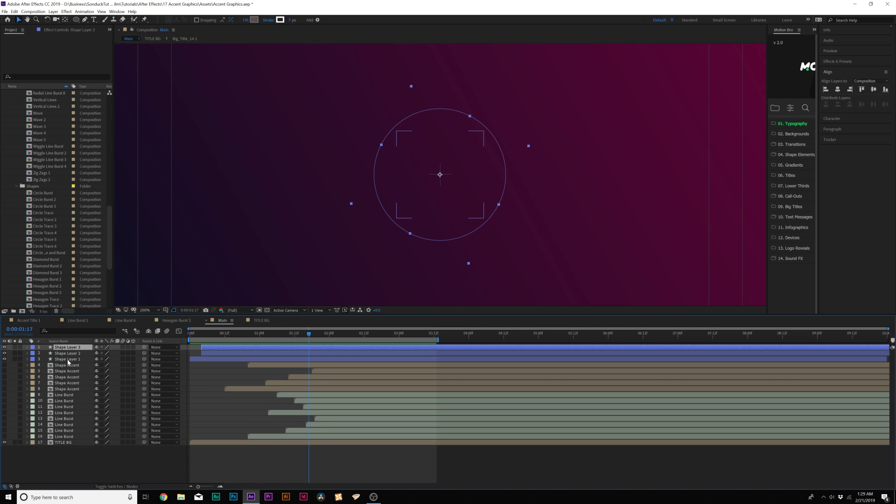
{"action": "left_click", "coordinate": [67, 359], "text": "shift"}
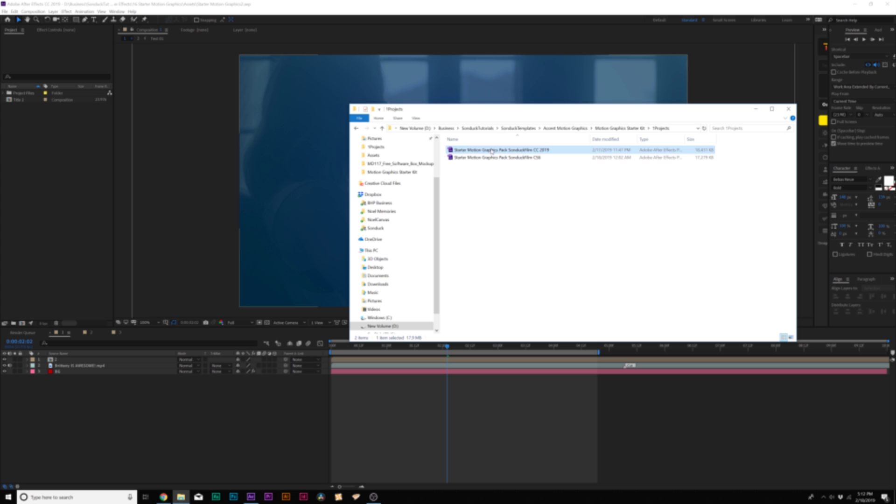
{"action": "left_click_drag", "start_coordinate": [460, 149], "coordinate": [60, 169]}
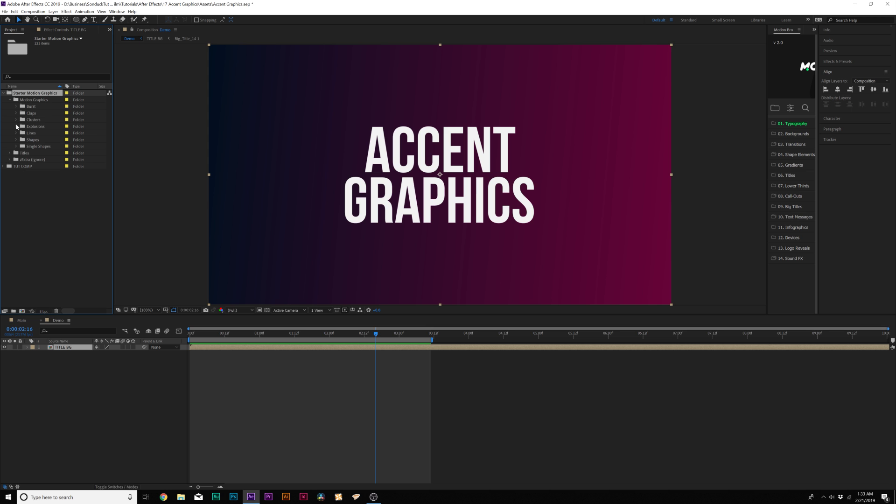
Add Cluster 5 from the Clusters folder above the title layer in the Demo composition and preview it
{"action": "left_click", "coordinate": [15, 120]}
{"action": "left_click_drag", "start_coordinate": [38, 156], "coordinate": [99, 347]}
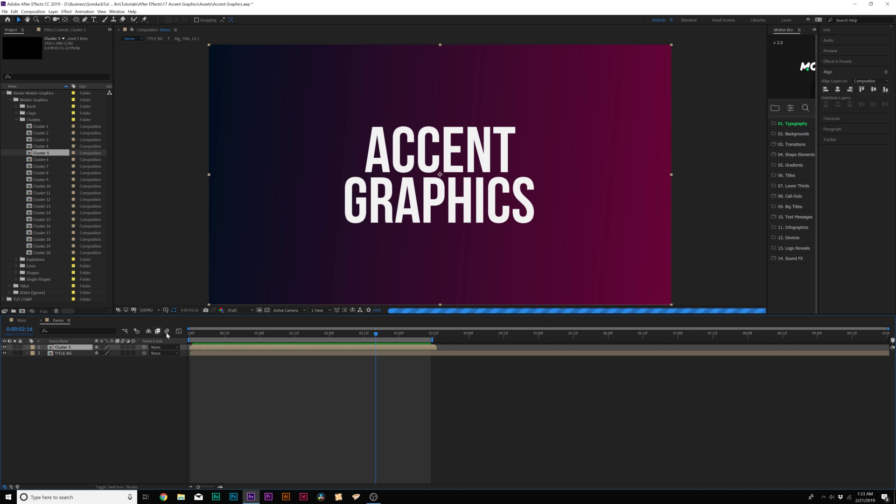
{"action": "left_click_drag", "start_coordinate": [263, 339], "coordinate": [187, 331]}
{"action": "key", "text": "space"}
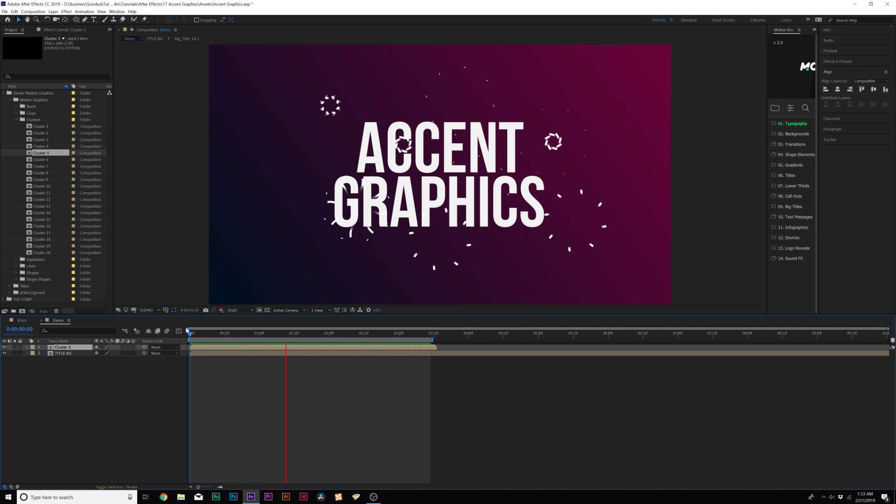
{"action": "key", "text": "space"}
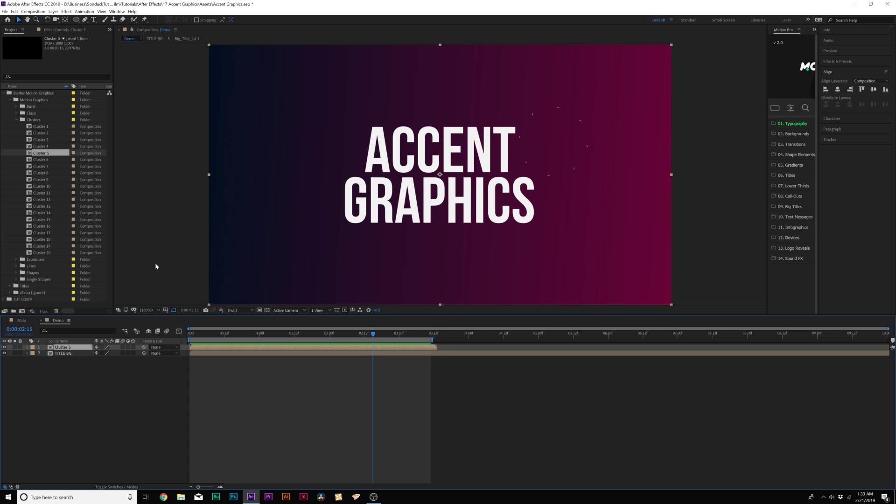
Add Line Burst 3 from the Lines folder as the top layer and shift it to start just after 2 seconds
{"action": "left_click", "coordinate": [17, 120]}
{"action": "left_click", "coordinate": [16, 133]}
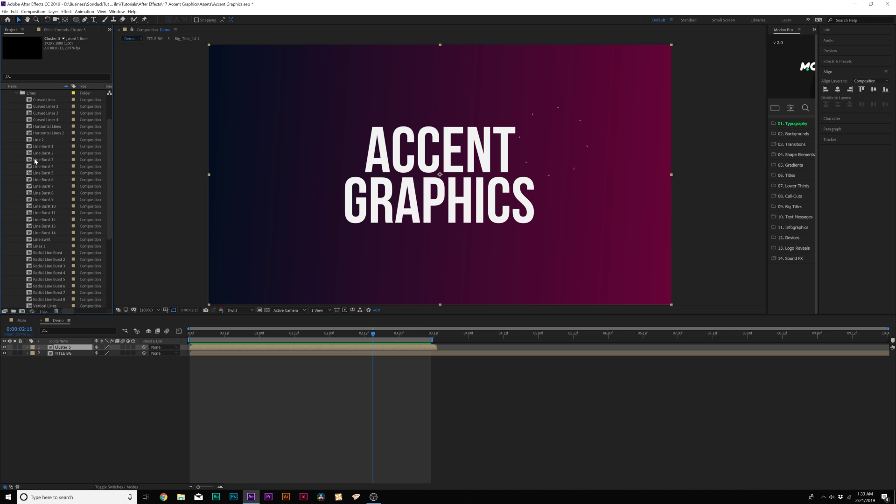
{"action": "left_click_drag", "start_coordinate": [80, 200], "coordinate": [75, 347]}
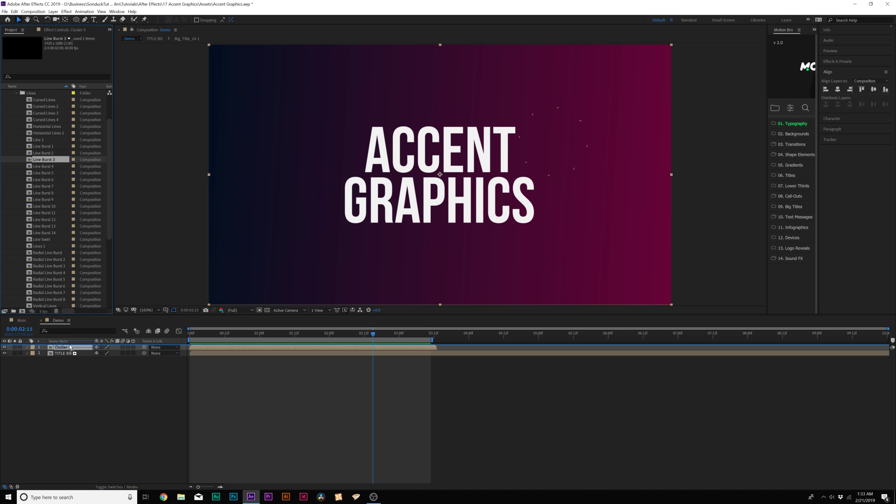
{"action": "left_click_drag", "start_coordinate": [196, 349], "coordinate": [315, 349]}
Move the Line Burst 3 graphic below and to the left of the title and scale it down
{"action": "left_click_drag", "start_coordinate": [390, 204], "coordinate": [253, 270]}
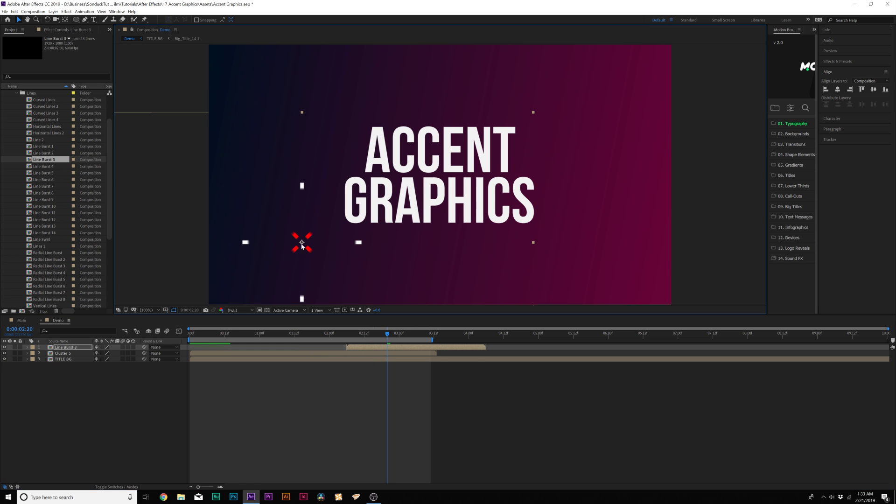
{"action": "key", "text": "s"}
{"action": "left_click_drag", "start_coordinate": [108, 353], "coordinate": [97, 354]}
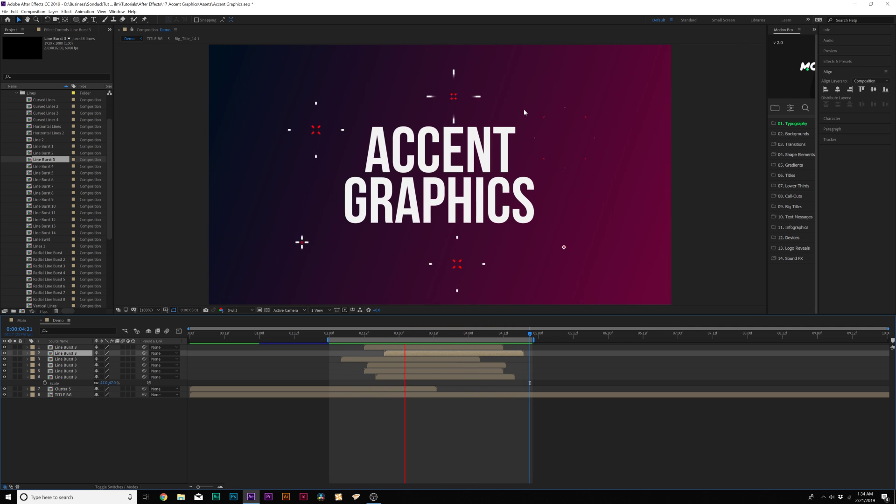
{"action": "left_click", "coordinate": [86, 407]}
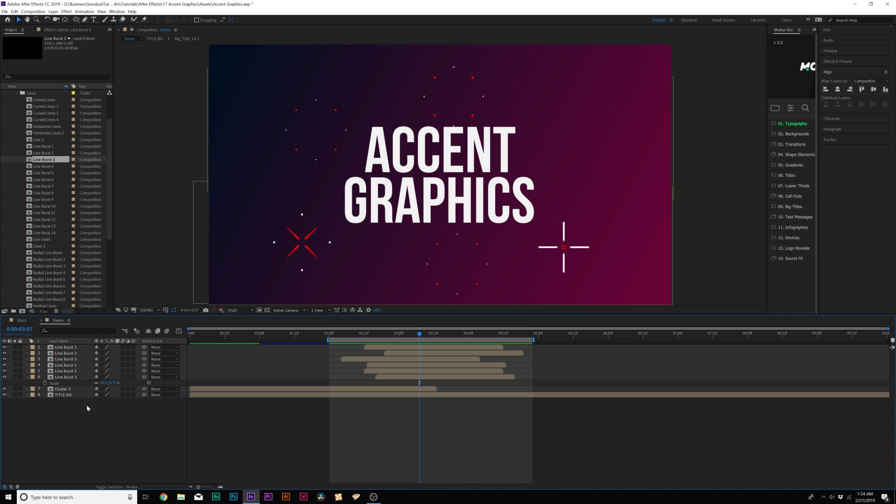
Open the Line Burst 3 composition and change Color 2 on its Control layer to bright blue
{"action": "double_click", "coordinate": [63, 354]}
{"action": "left_click", "coordinate": [64, 348]}
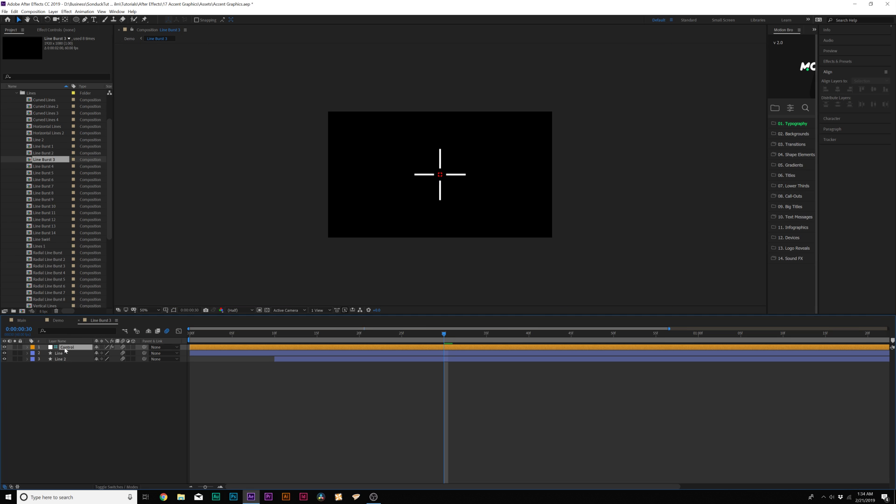
{"action": "left_click", "coordinate": [57, 31]}
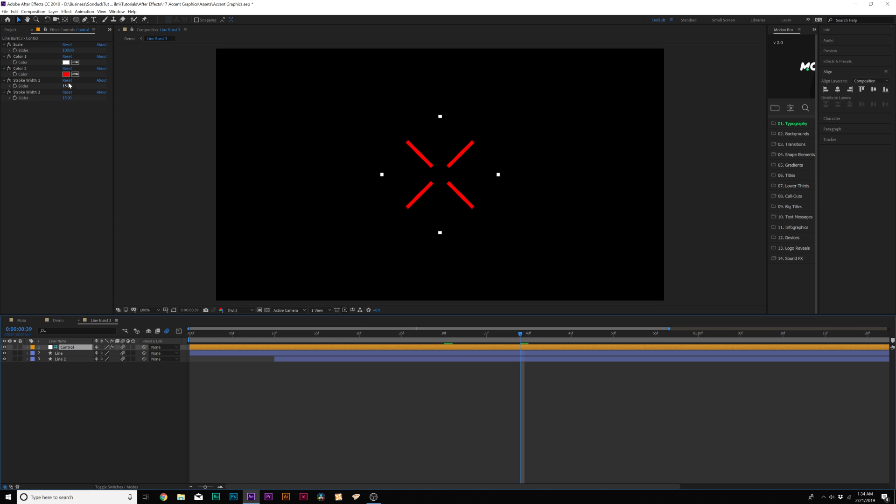
{"action": "left_click", "coordinate": [66, 74]}
{"action": "left_click_drag", "start_coordinate": [616, 255], "coordinate": [617, 265]}
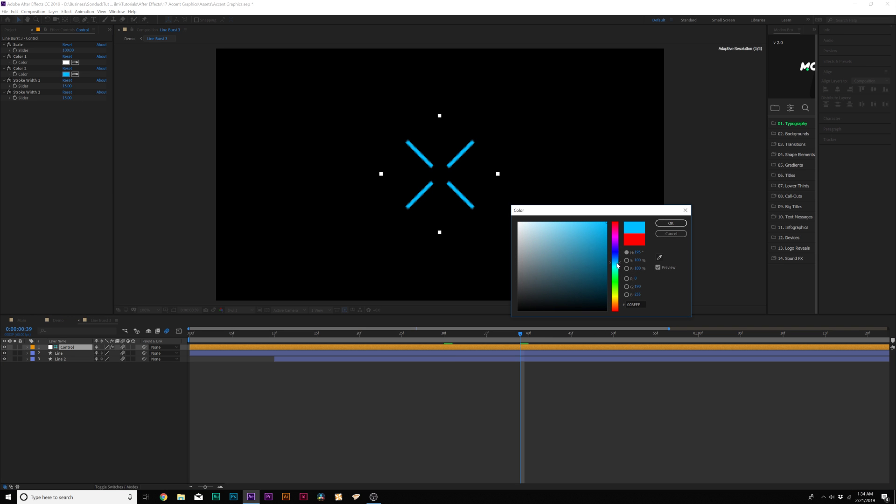